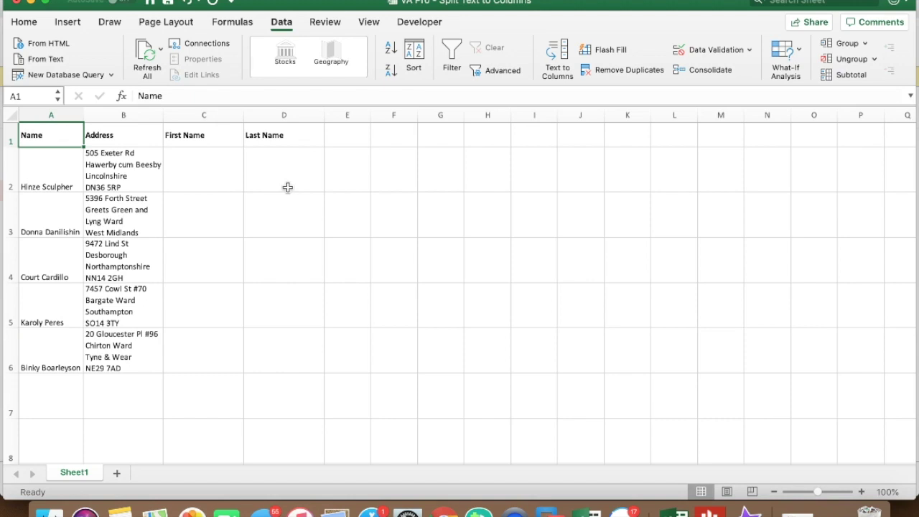
# Start Text to Columns on the names in A2:A6 and treat the data as Delimited.
pyautogui.click(46, 168)
pyautogui.moveTo(45, 168); pyautogui.dragTo(52, 356)
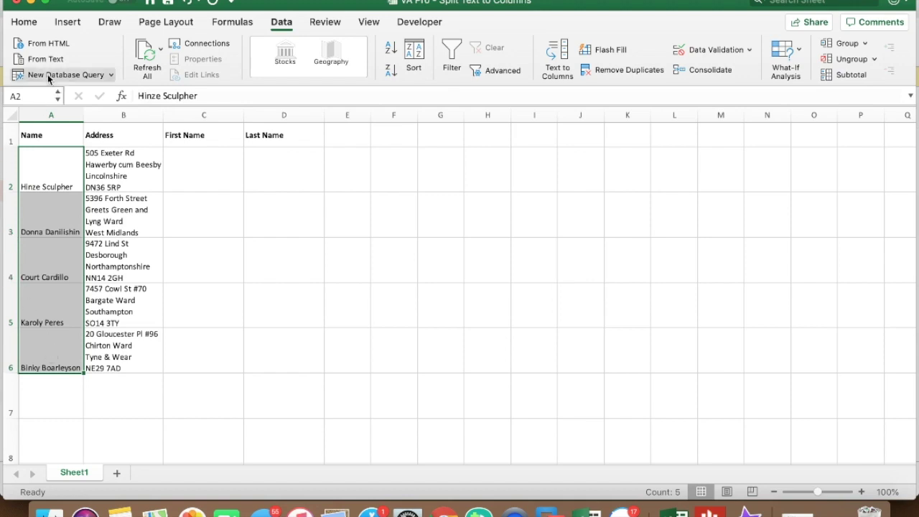
pyautogui.click(289, 26)
pyautogui.click(289, 26)
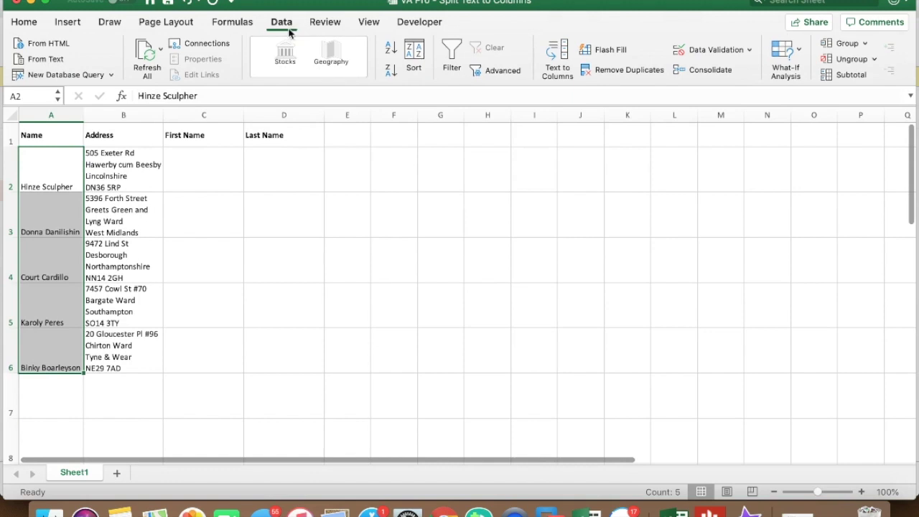
pyautogui.click(558, 60)
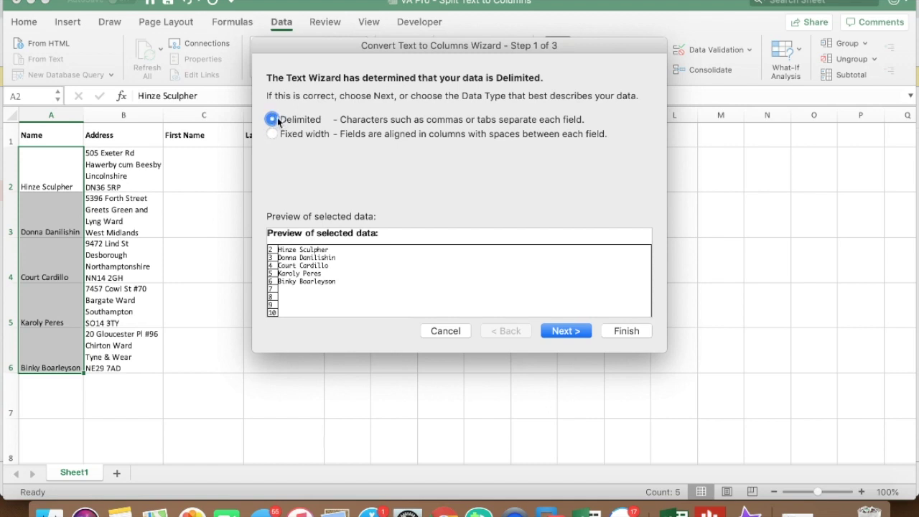
pyautogui.click(561, 332)
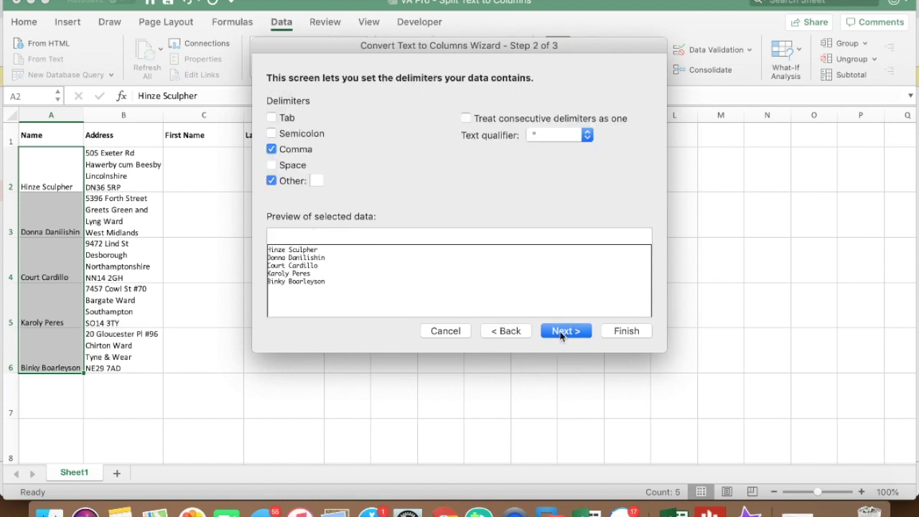
# Set Space as the only delimiter, treating consecutive delimiters as one, and continue to the column data format settings.
pyautogui.click(271, 149)
pyautogui.click(271, 181)
pyautogui.click(272, 164)
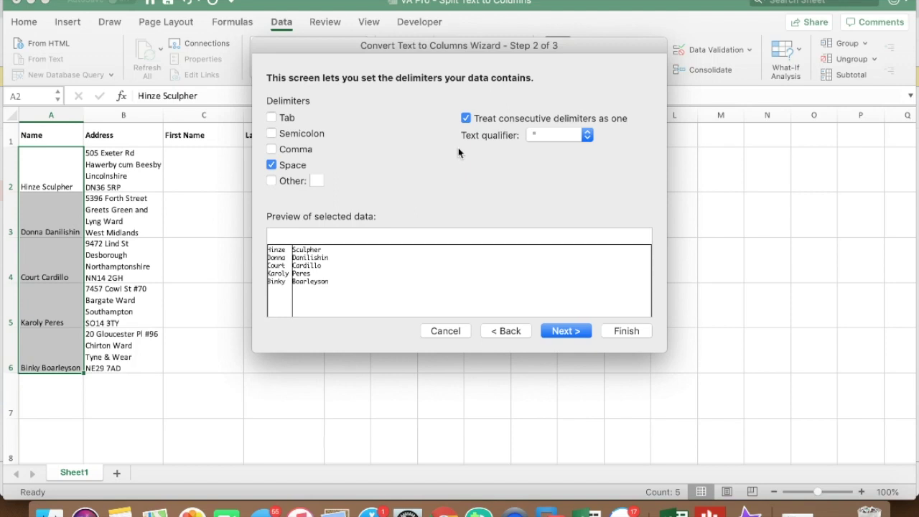
pyautogui.click(579, 335)
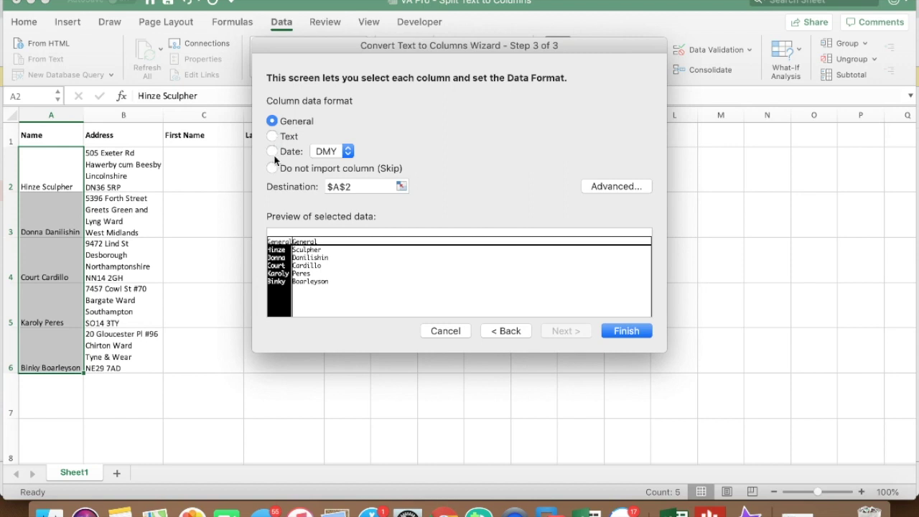
# Set the destination of the split names to cell C2 and finish the conversion.
pyautogui.click(400, 187)
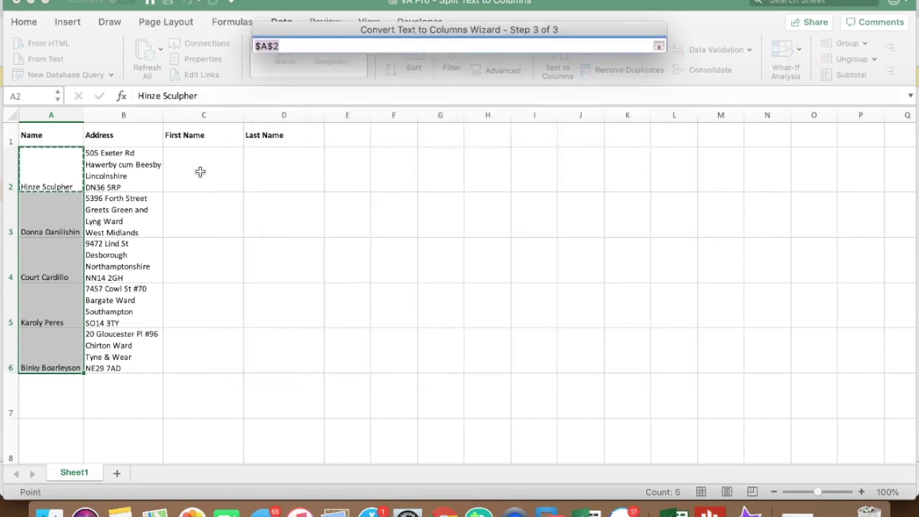
pyautogui.click(201, 172)
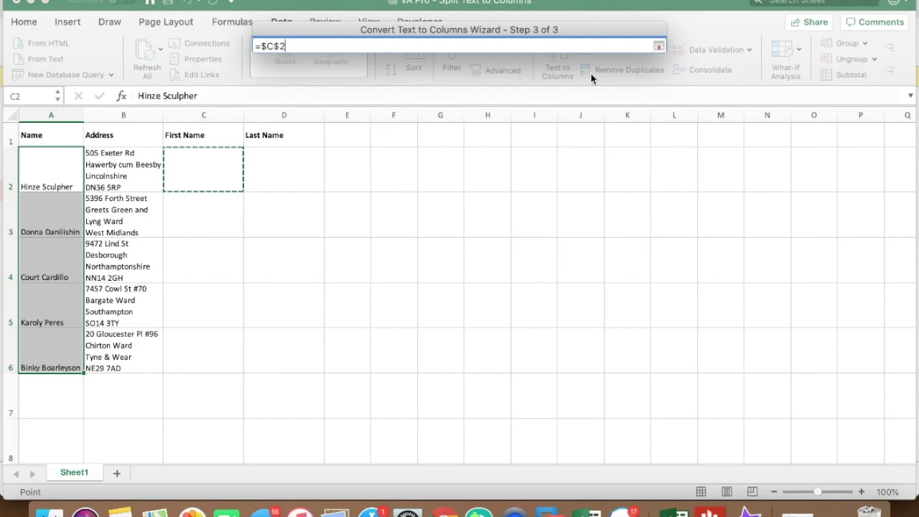
pyautogui.click(660, 46)
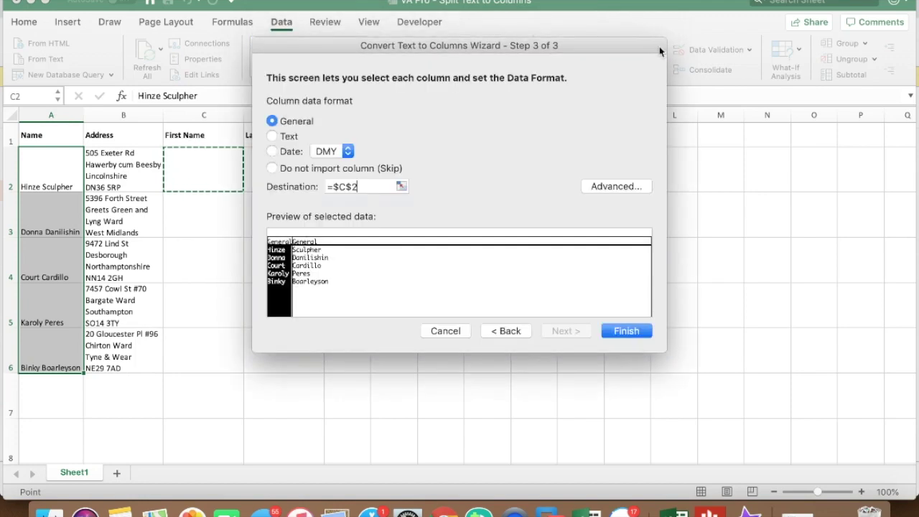
pyautogui.click(635, 329)
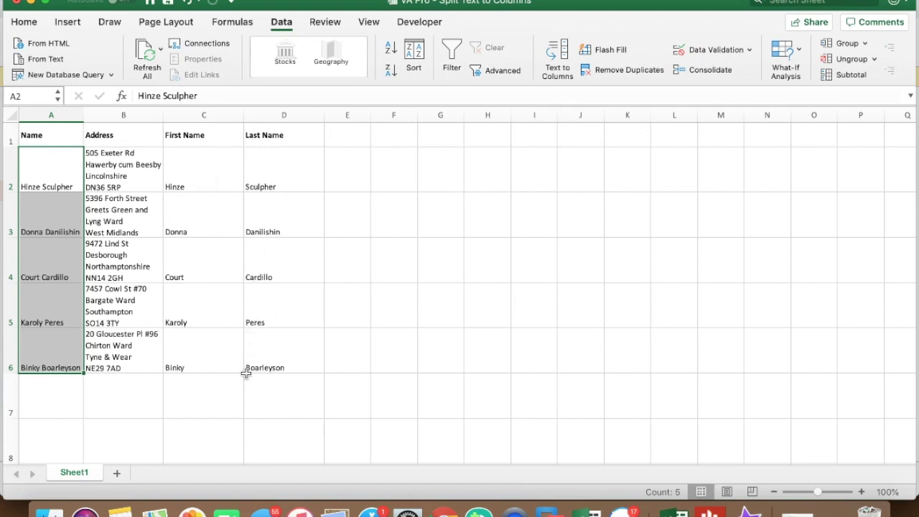
# Delete the original Name column and narrow the First Name and Last Name columns to fit their contents.
pyautogui.click(338, 182)
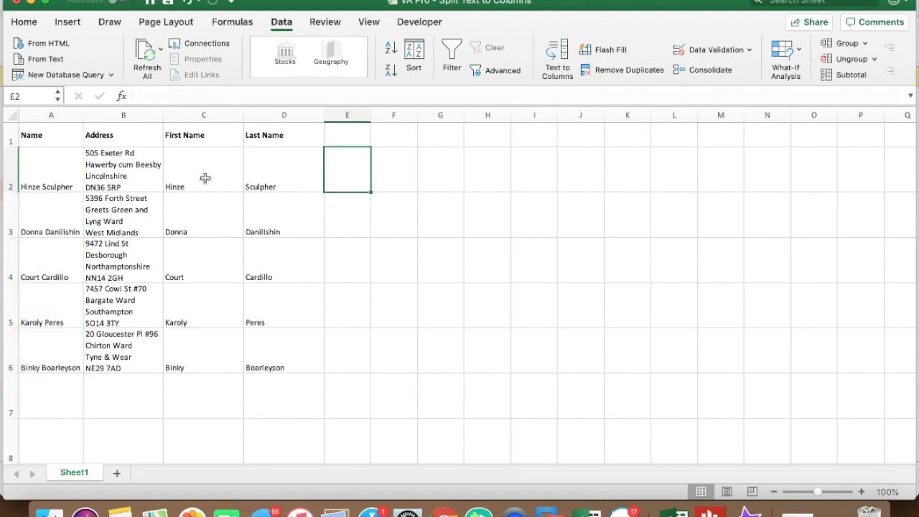
pyautogui.click(56, 115)
pyautogui.rightClick(56, 116)
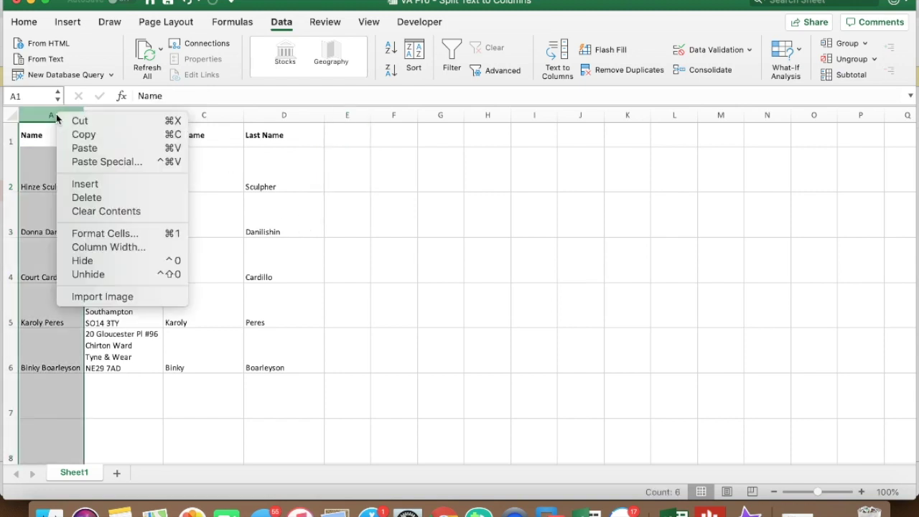
pyautogui.click(87, 198)
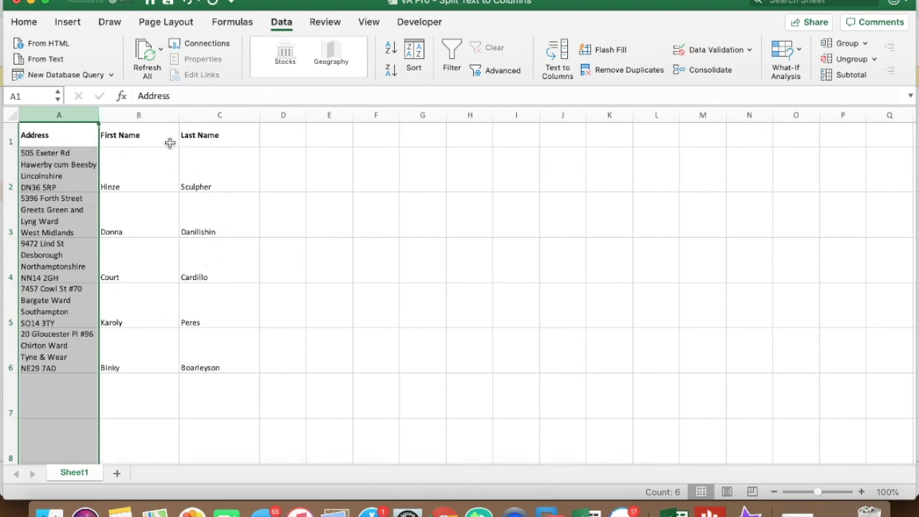
pyautogui.moveTo(179, 115); pyautogui.dragTo(152, 115)
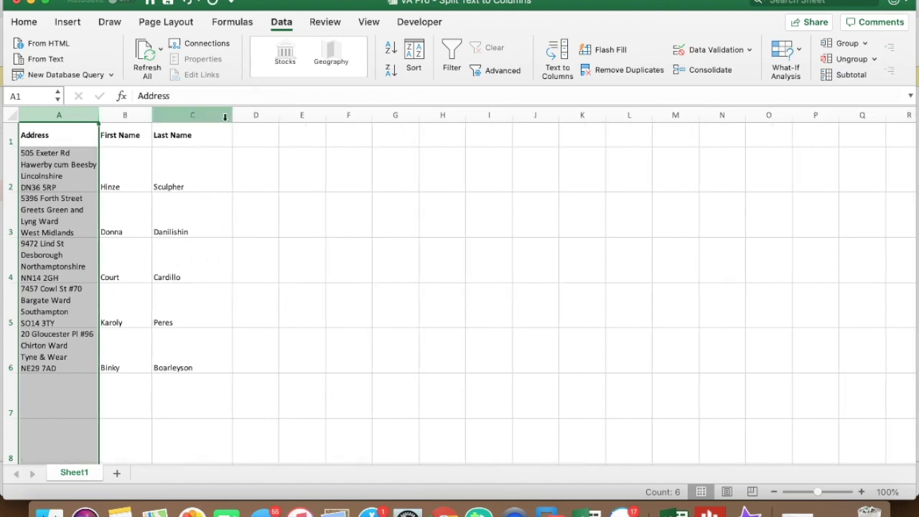
pyautogui.moveTo(232, 115); pyautogui.dragTo(208, 116)
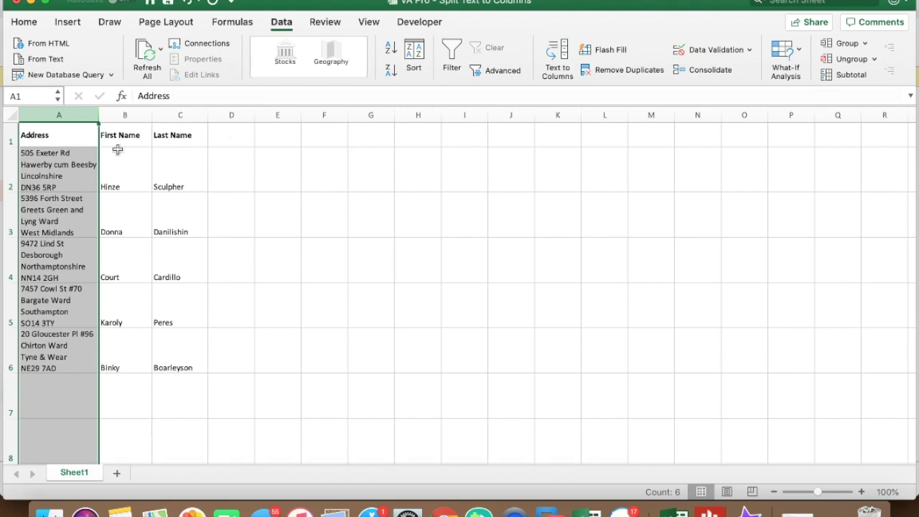
# Enter the header Address in cell D1, beside the Last Name column.
pyautogui.click(65, 167)
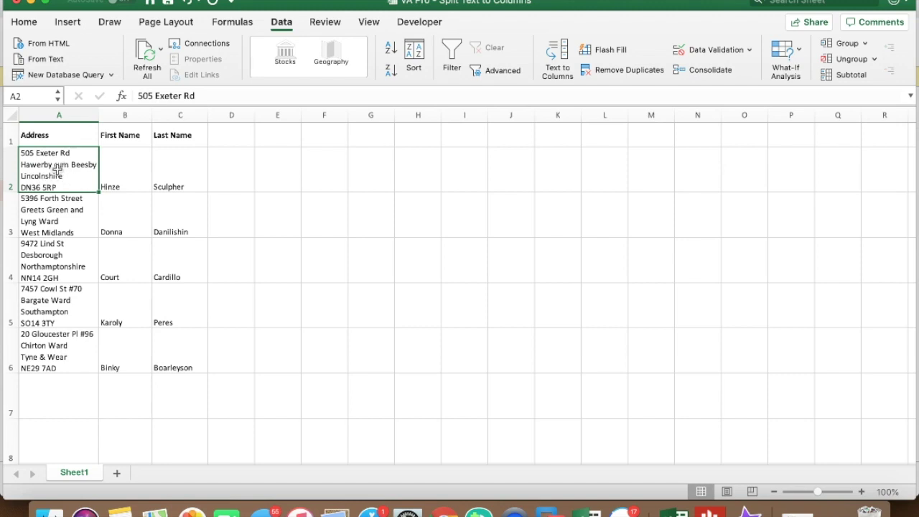
pyautogui.click(237, 169)
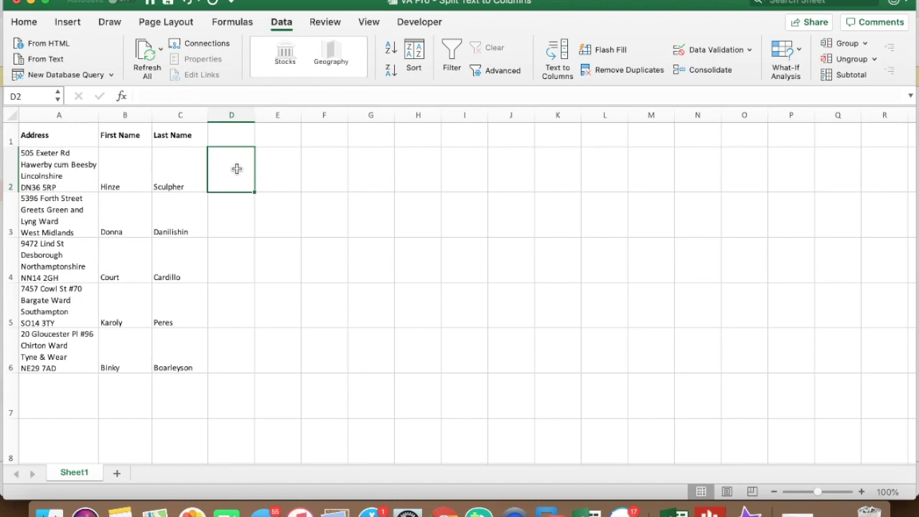
pyautogui.click(232, 137)
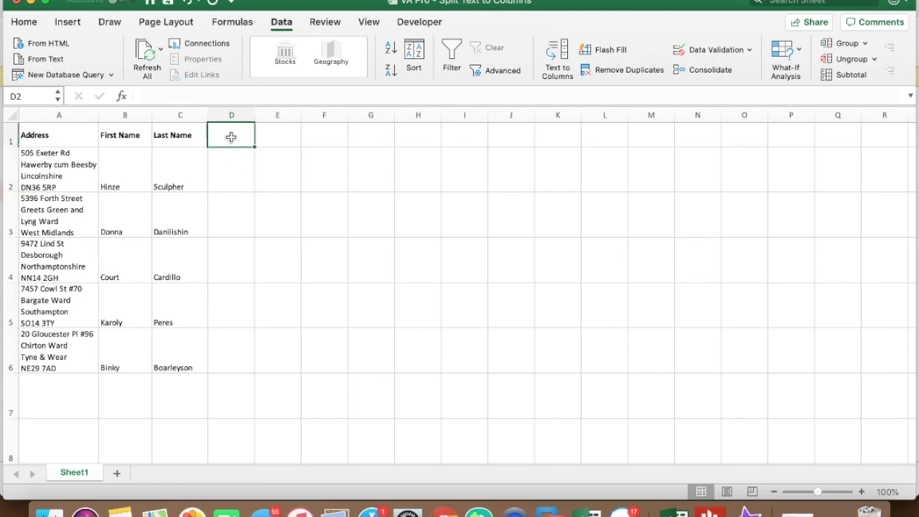
pyautogui.write('Address')
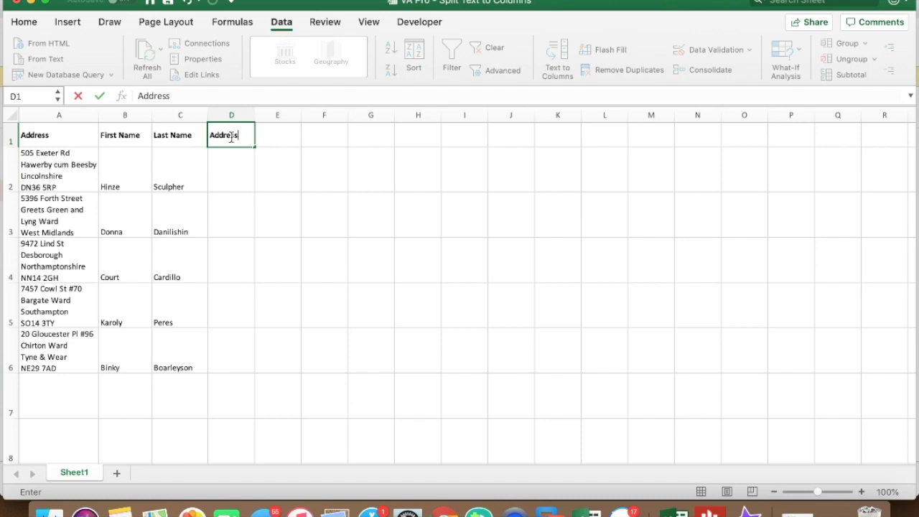
pyautogui.press('Return')
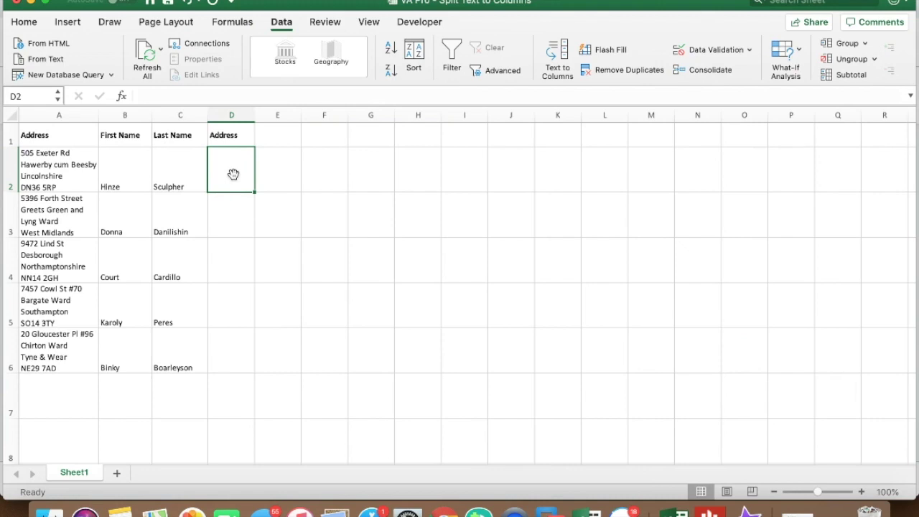
# Enter =SUBSTITUTE(A2,CHAR(10),",") in cell D2 to replace line breaks with commas, and fill the formula down to D6.
pyautogui.write('=')
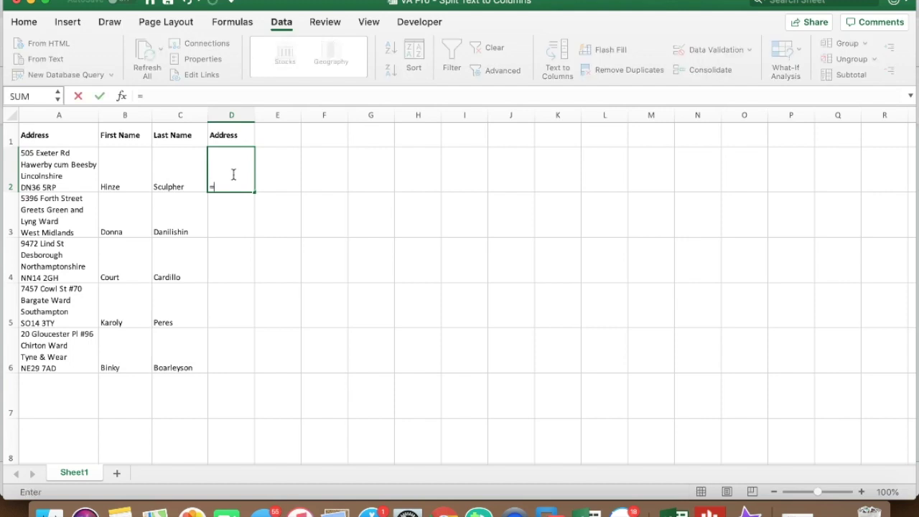
pyautogui.write('substitute(')
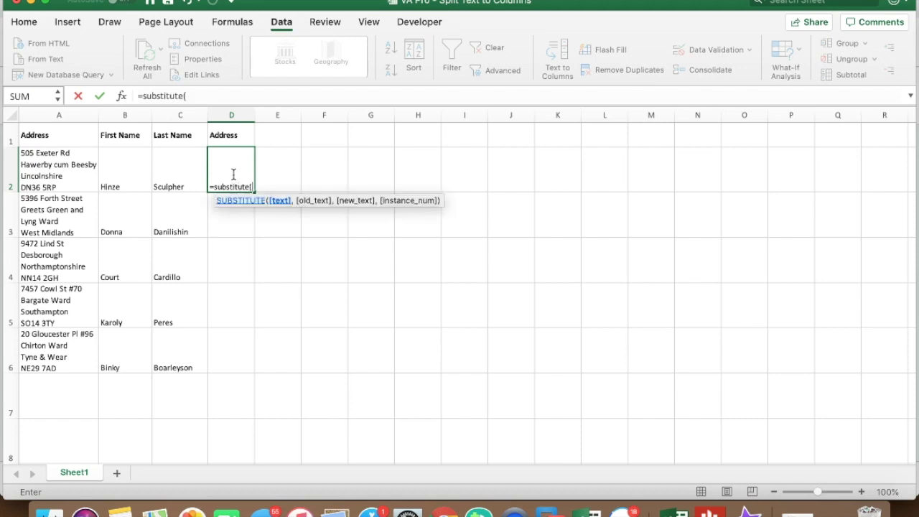
pyautogui.click(56, 171)
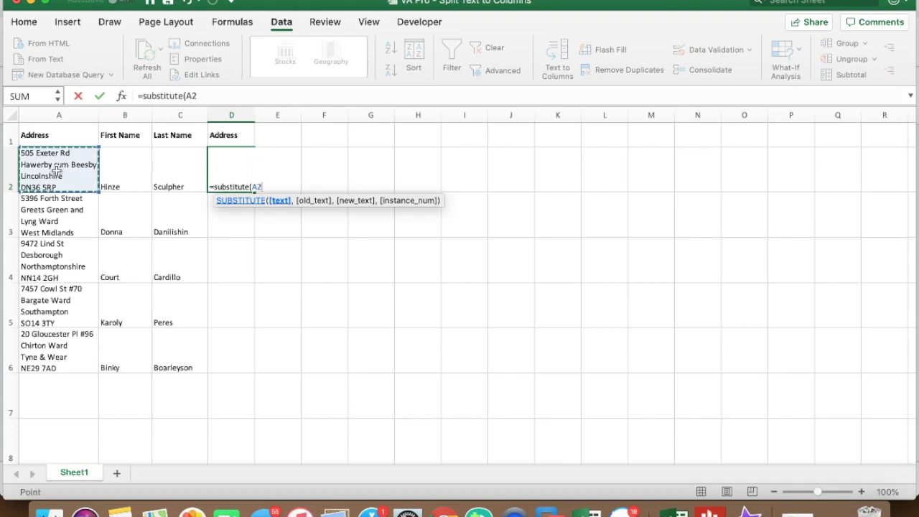
pyautogui.write(',')
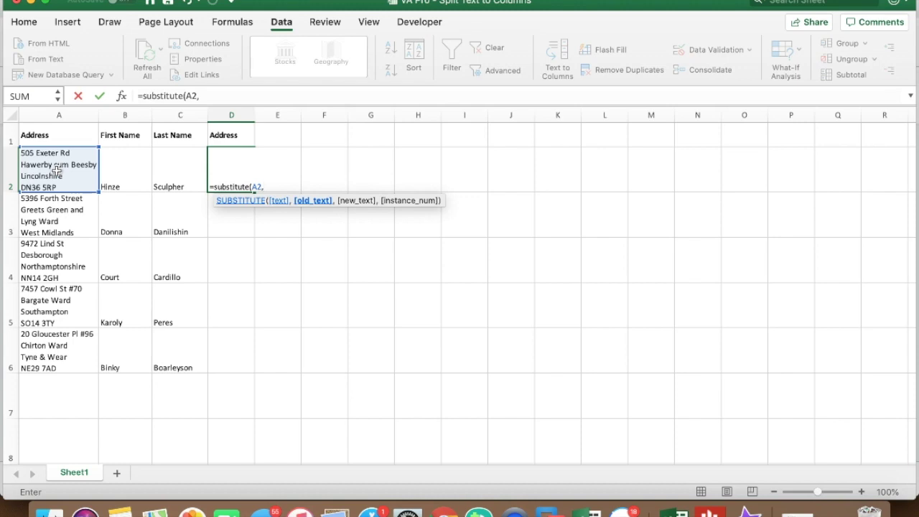
pyautogui.write('CHAR(1')
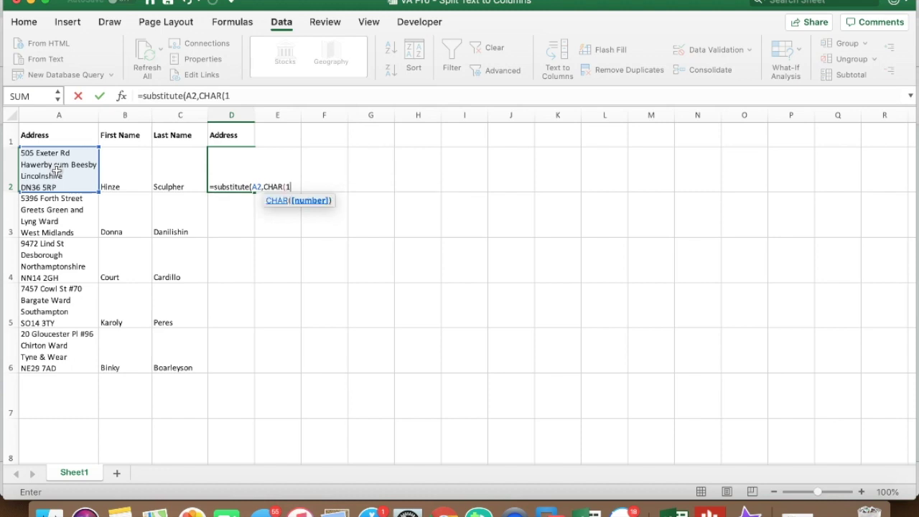
pyautogui.write('0)')
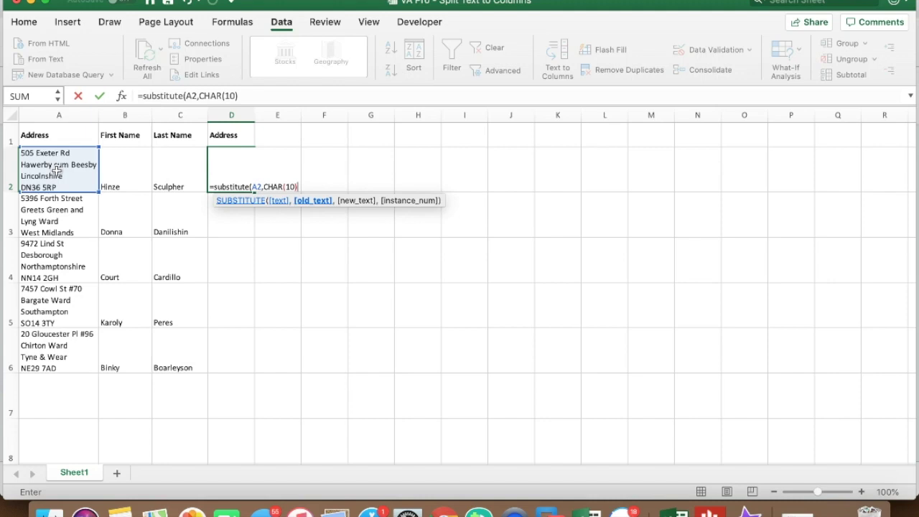
pyautogui.write(',')
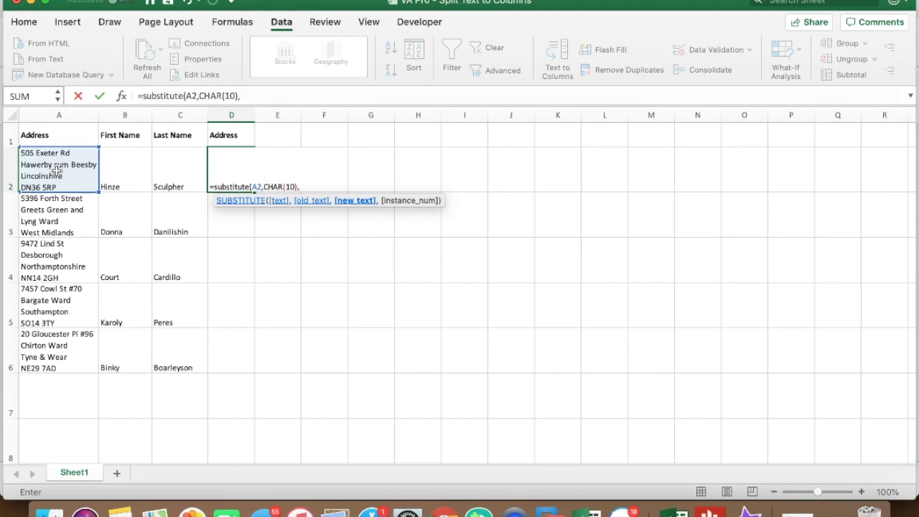
pyautogui.write('",")')
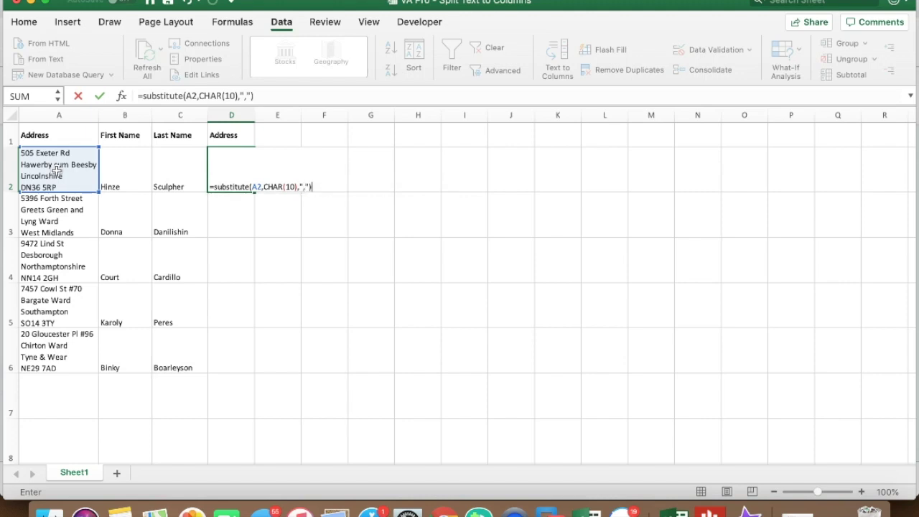
pyautogui.press('Return')
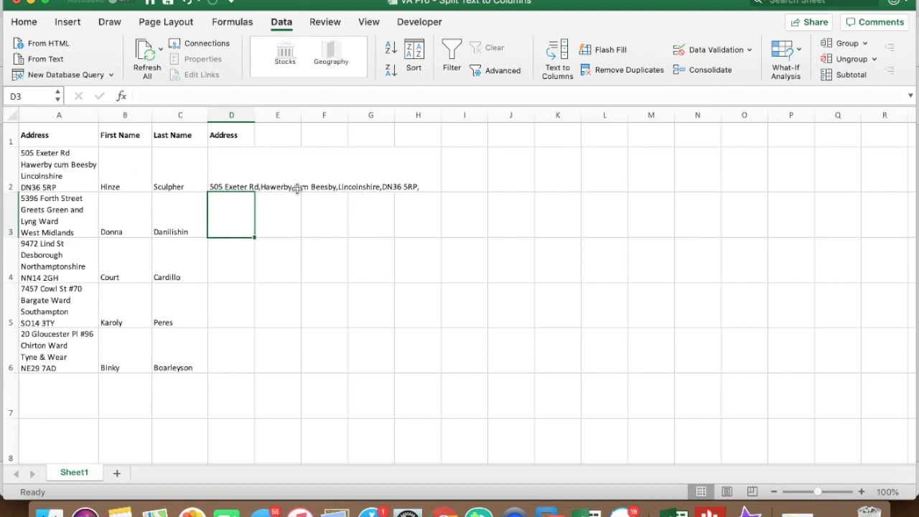
pyautogui.click(226, 180)
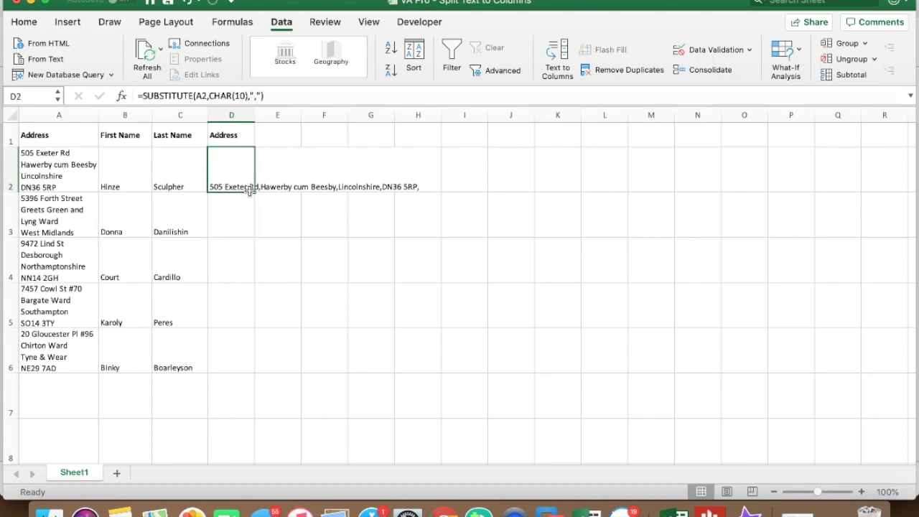
pyautogui.moveTo(256, 191); pyautogui.dragTo(241, 369)
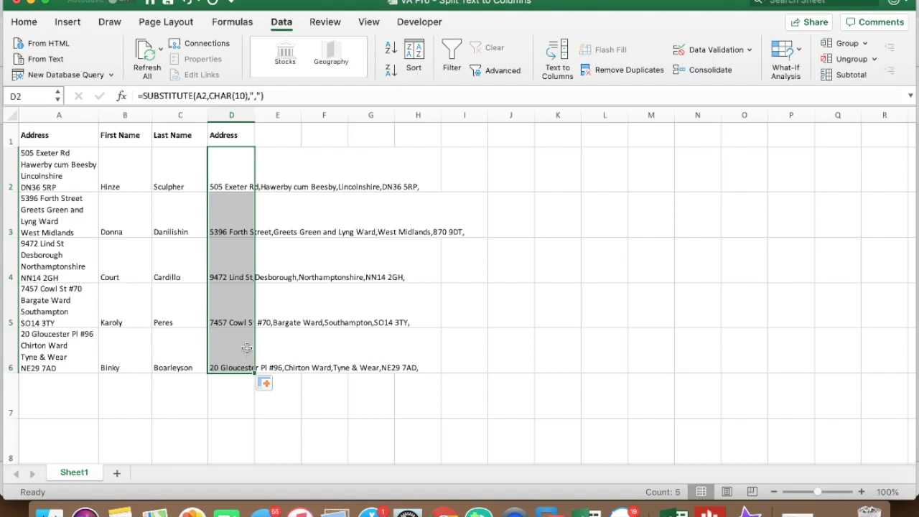
# Copy the comma-separated Address column D and paste it over itself as values only, replacing the formulas.
pyautogui.click(234, 113)
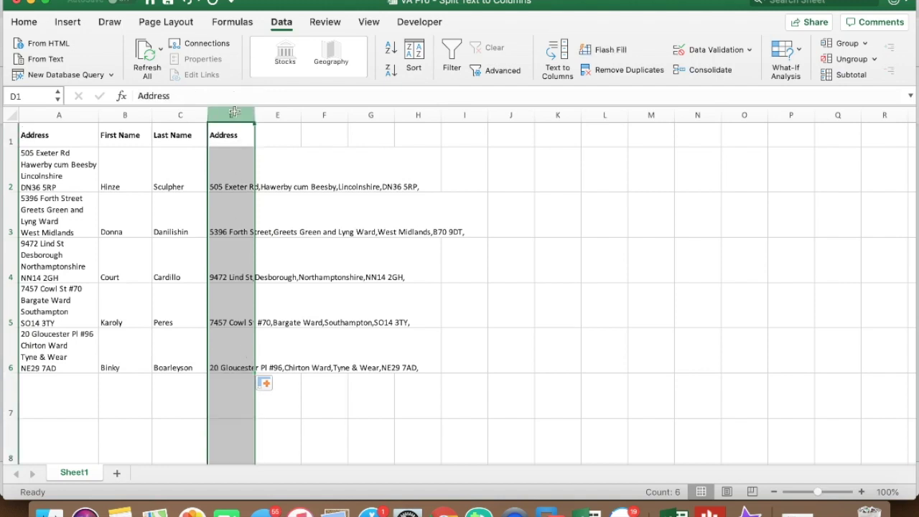
pyautogui.press('super+c')
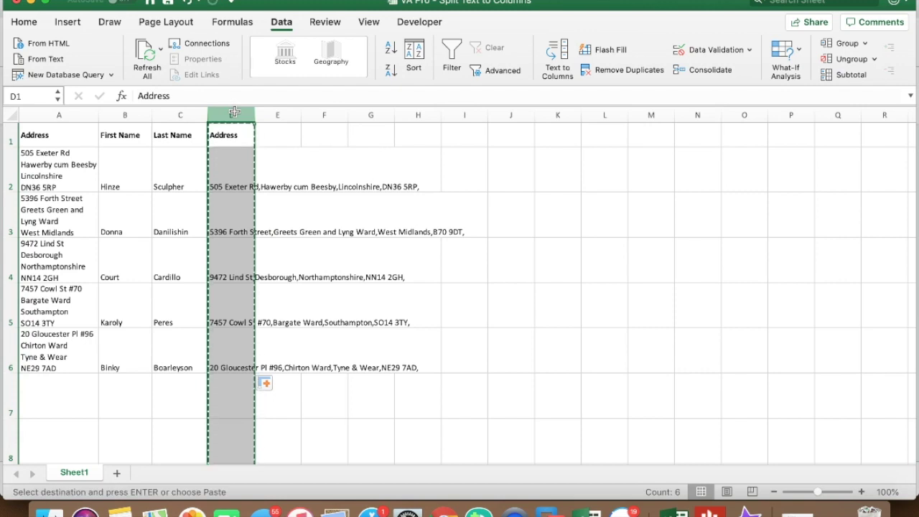
pyautogui.press('super+v')
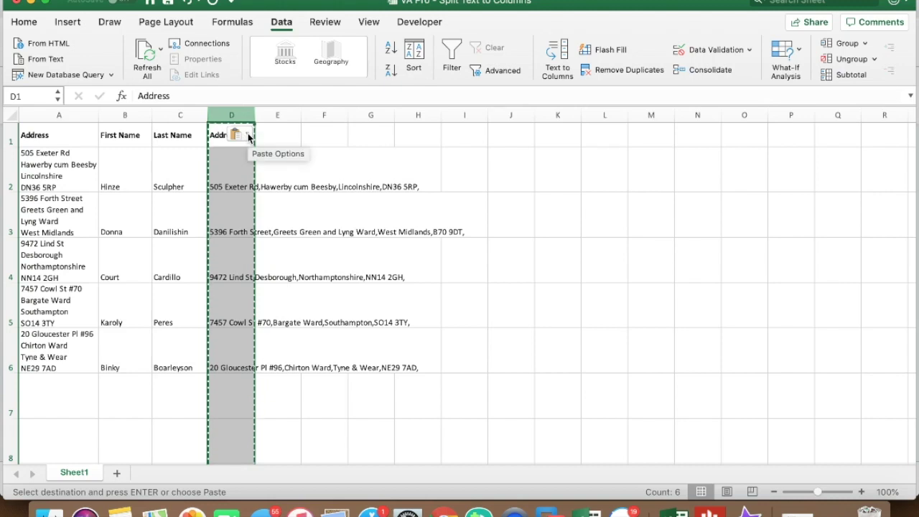
pyautogui.click(249, 136)
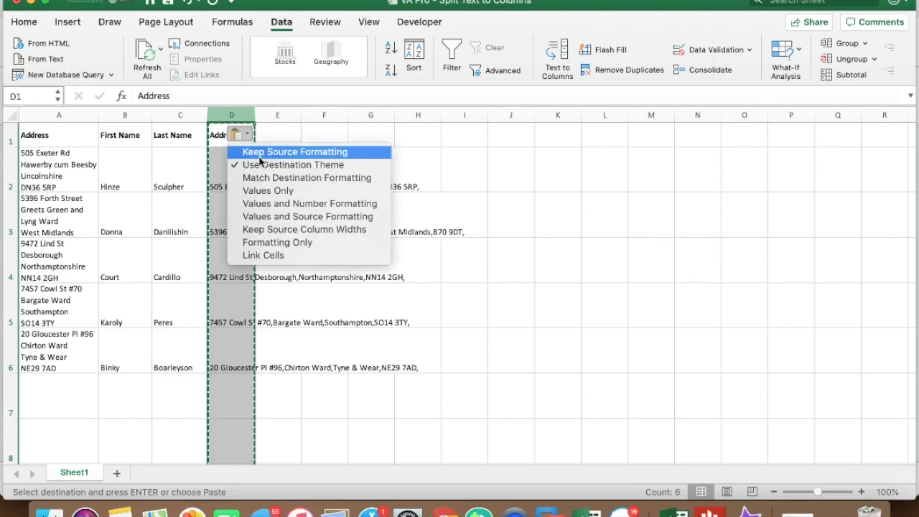
pyautogui.click(267, 191)
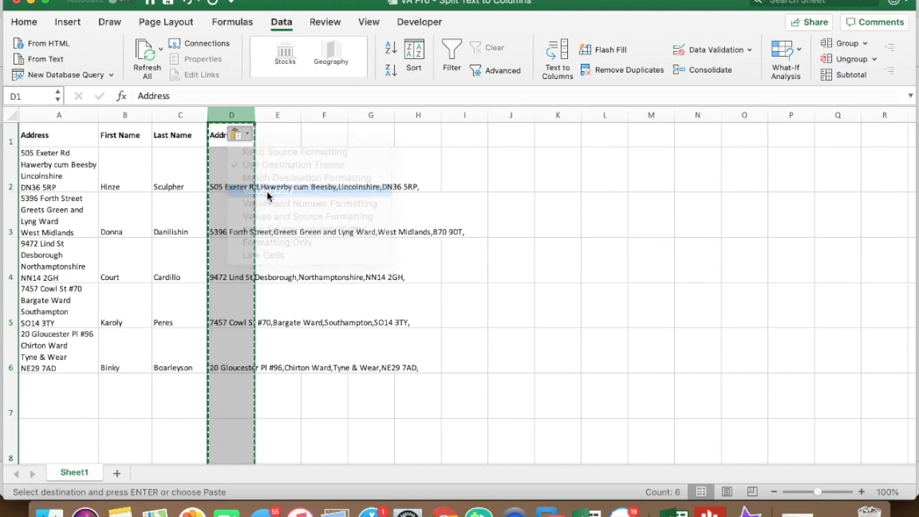
pyautogui.press('Escape')
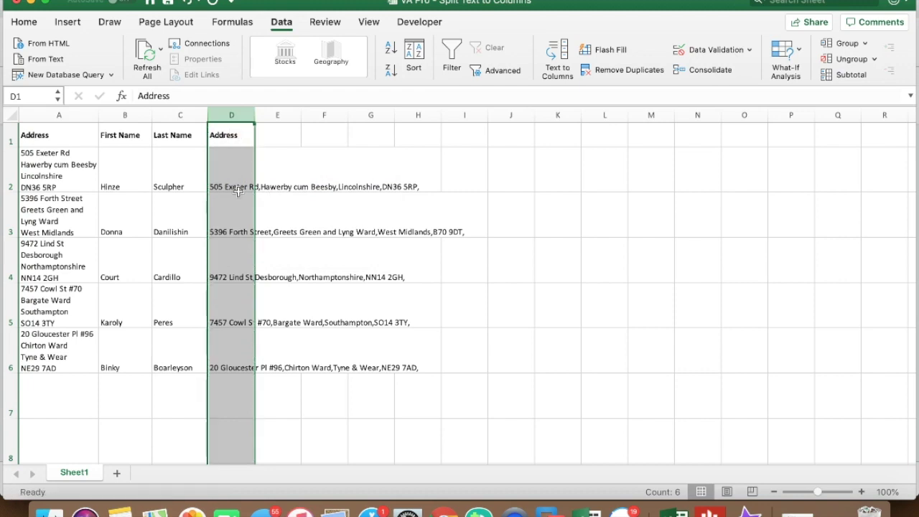
pyautogui.click(236, 182)
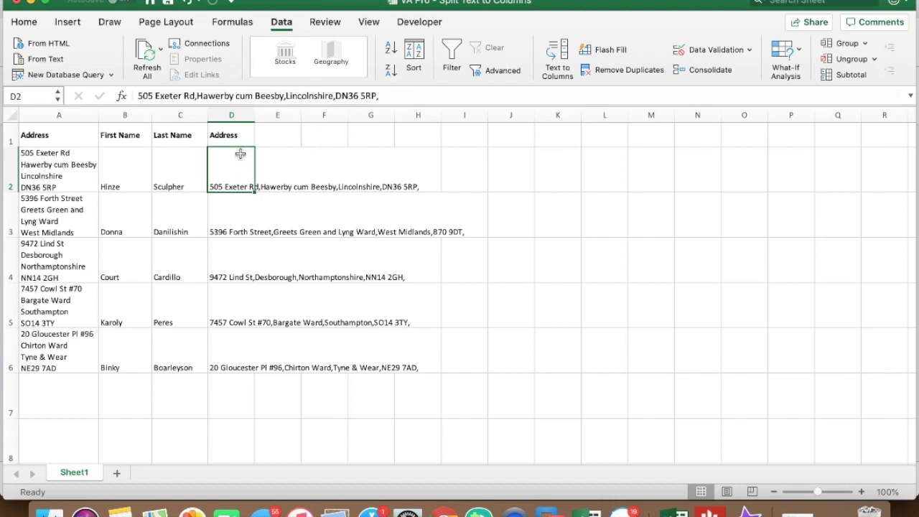
pyautogui.click(245, 209)
pyautogui.moveTo(237, 179); pyautogui.dragTo(226, 359)
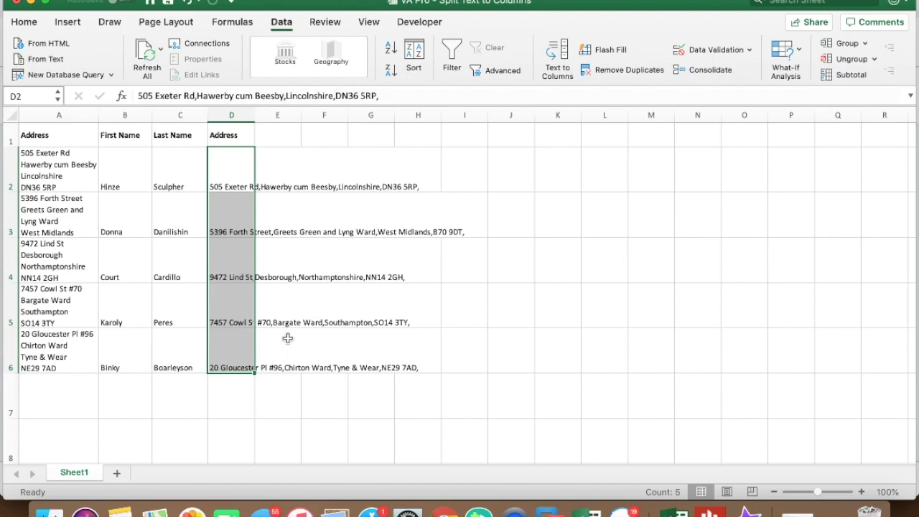
# Enter the header Address 1 in cell E1 and fill it across to H1 to produce Address 2, Address 3 and Address 4.
pyautogui.click(277, 135)
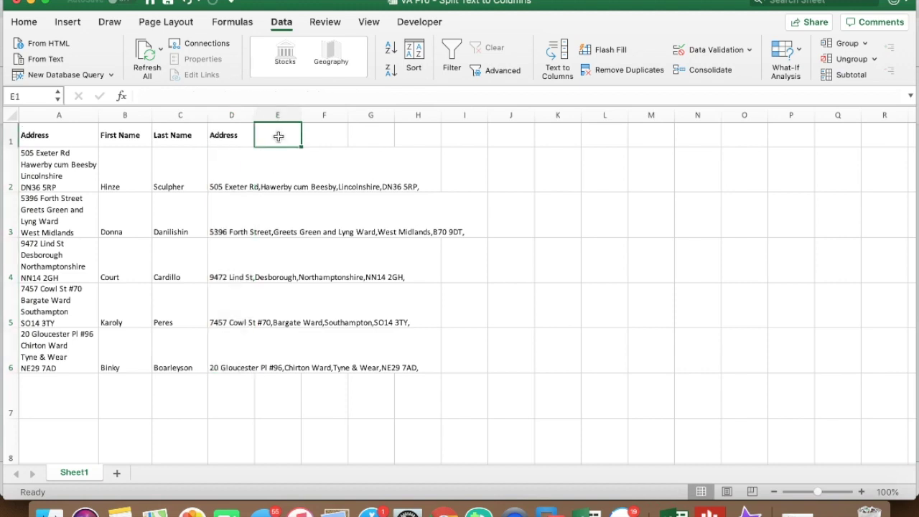
pyautogui.write('Address')
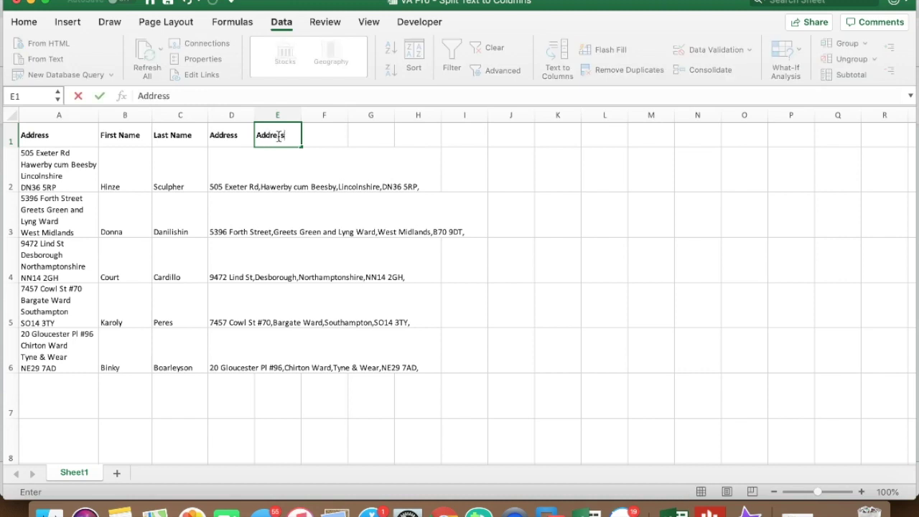
pyautogui.write(' 1')
pyautogui.press('Return')
pyautogui.click(283, 137)
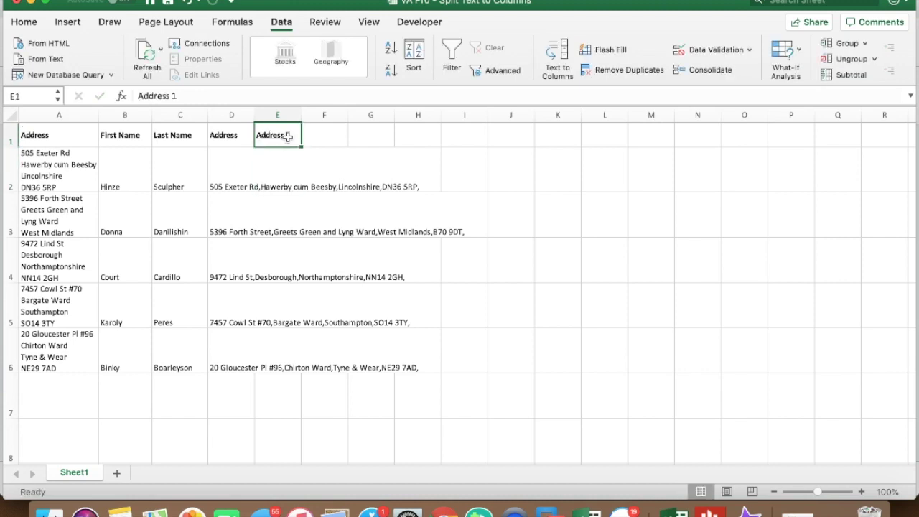
pyautogui.moveTo(300, 145); pyautogui.dragTo(434, 147)
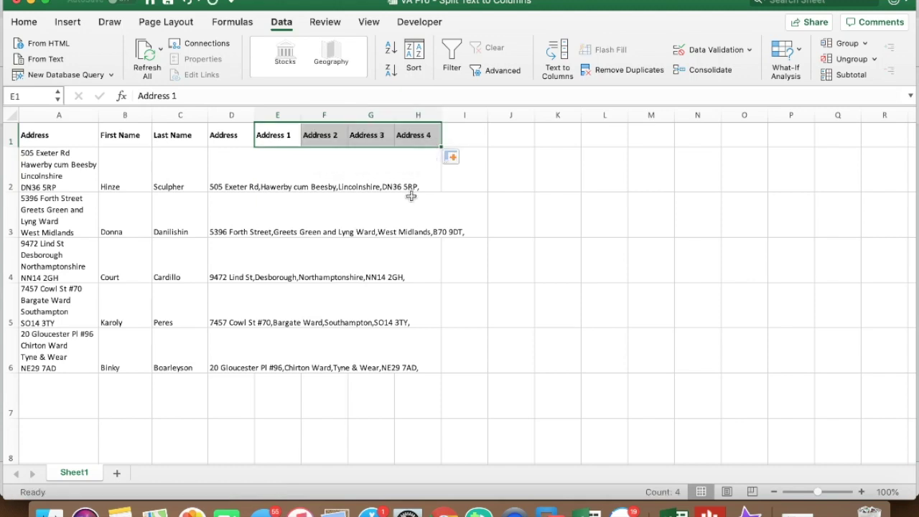
pyautogui.click(221, 176)
pyautogui.click(263, 176)
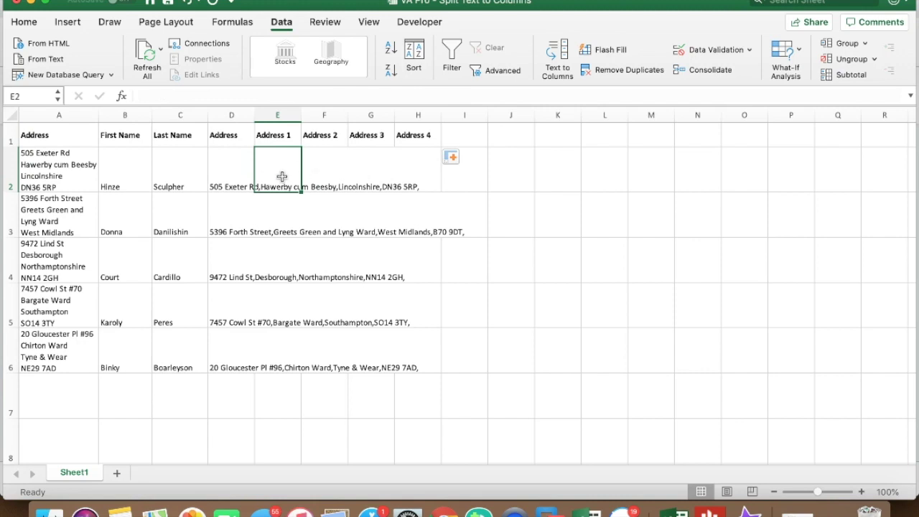
# Start Text to Columns on D2:D6 as delimited data, with comma instead of space as the only delimiter.
pyautogui.moveTo(236, 165); pyautogui.dragTo(230, 357)
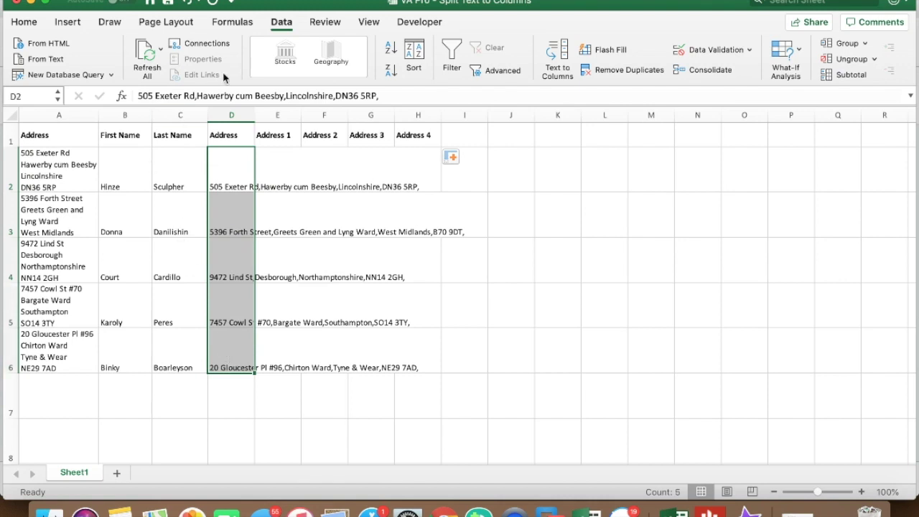
pyautogui.click(557, 58)
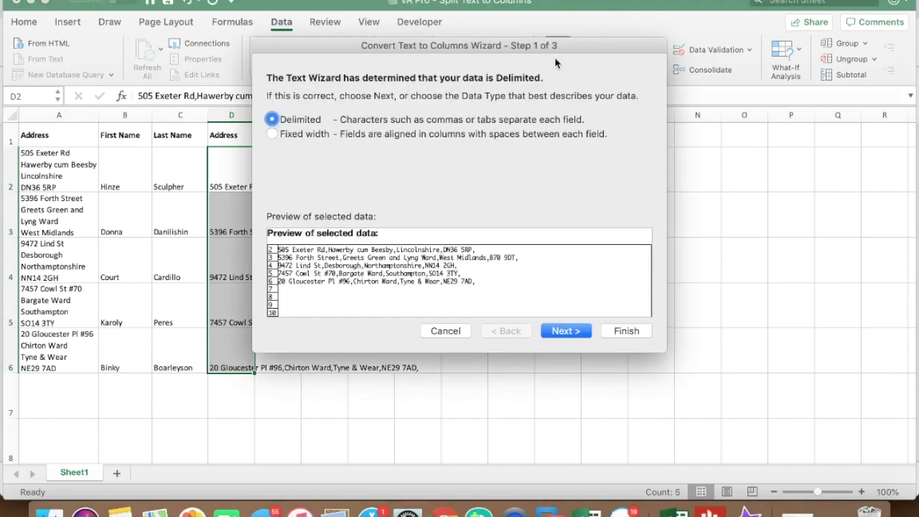
pyautogui.click(570, 331)
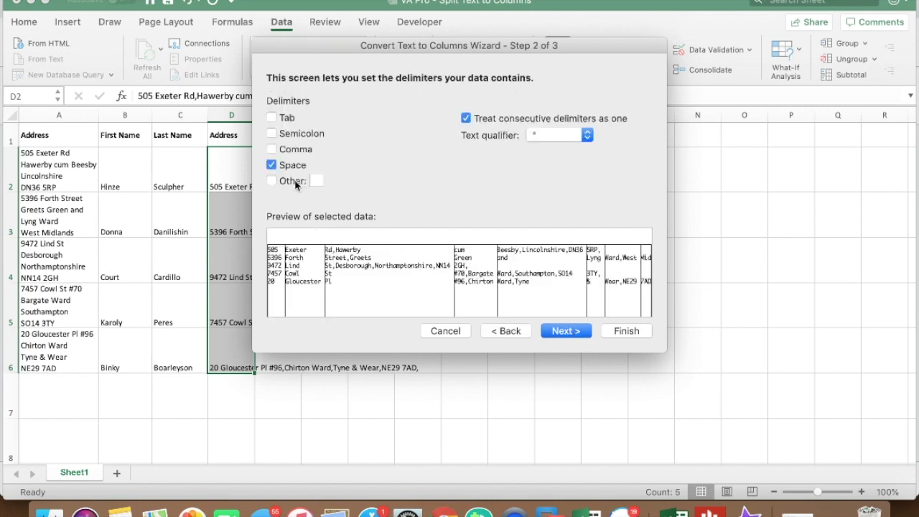
pyautogui.click(271, 165)
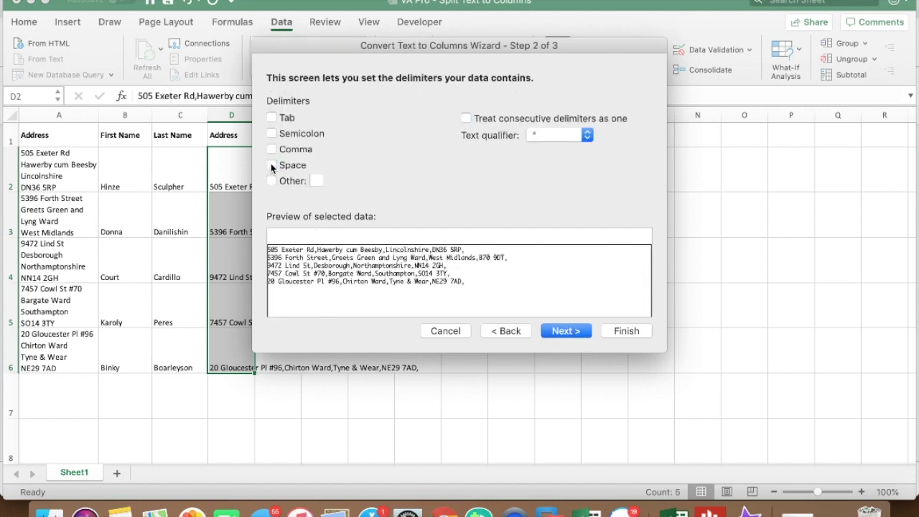
pyautogui.click(271, 149)
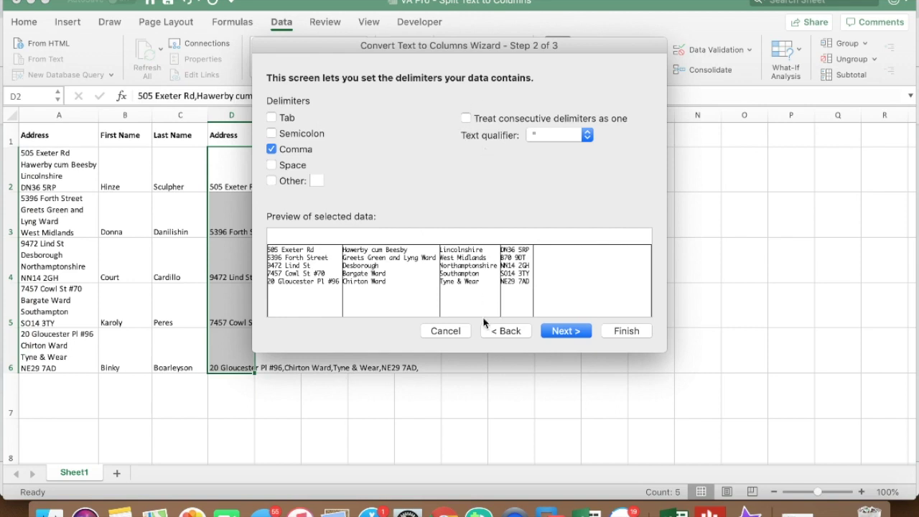
pyautogui.click(573, 334)
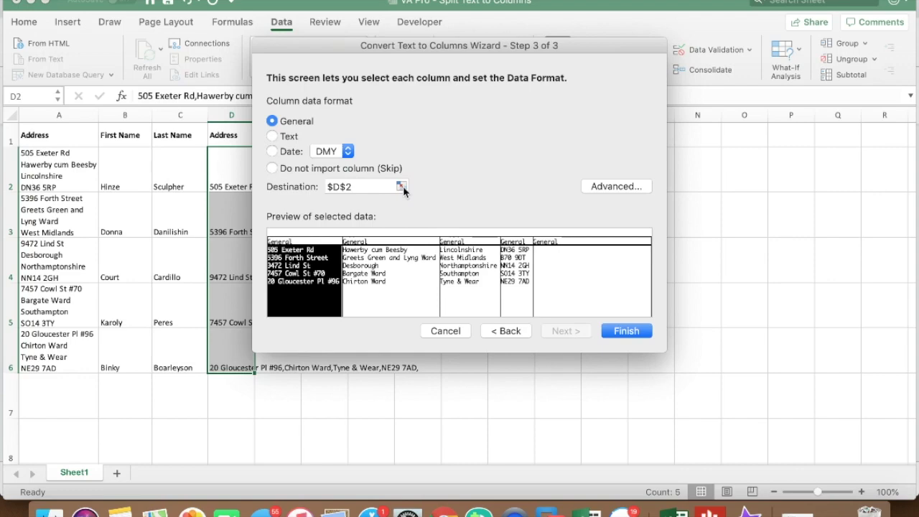
# Set the destination of the split addresses to cell E2 and finish the conversion.
pyautogui.moveTo(401, 57); pyautogui.dragTo(575, 81)
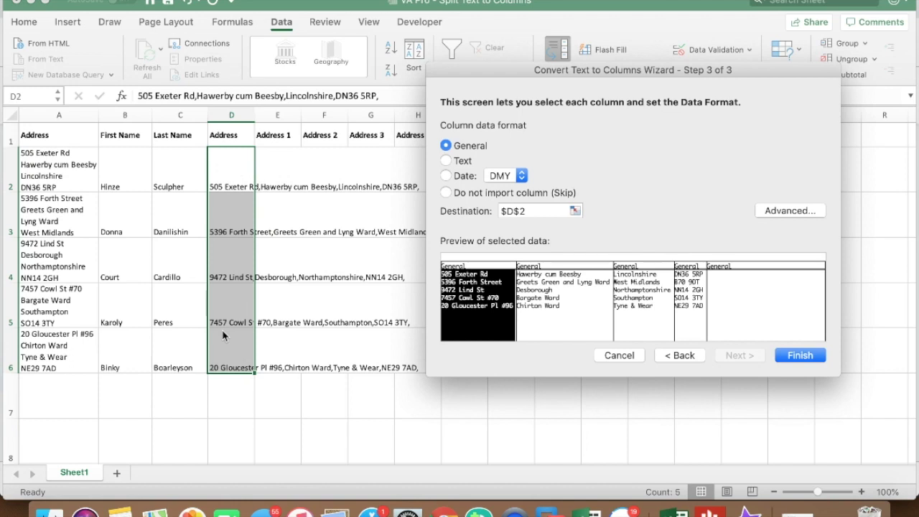
pyautogui.click(575, 211)
pyautogui.click(281, 173)
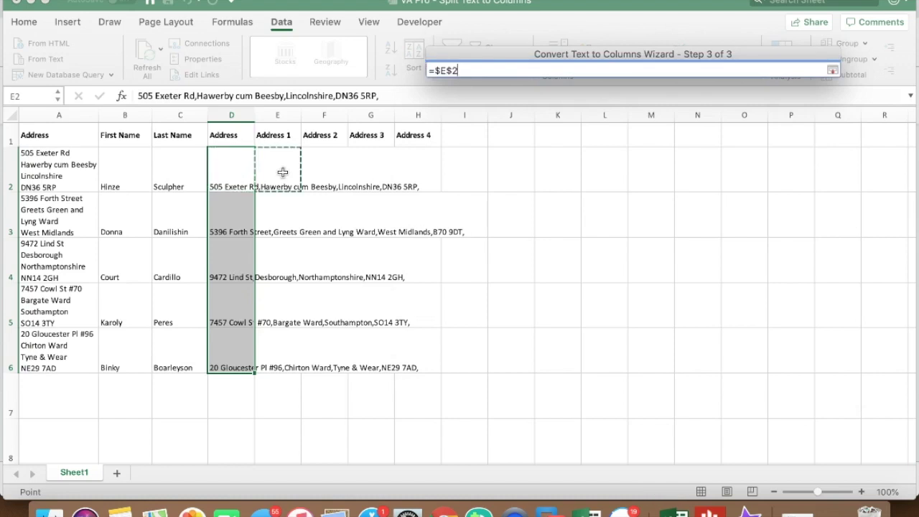
pyautogui.click(832, 70)
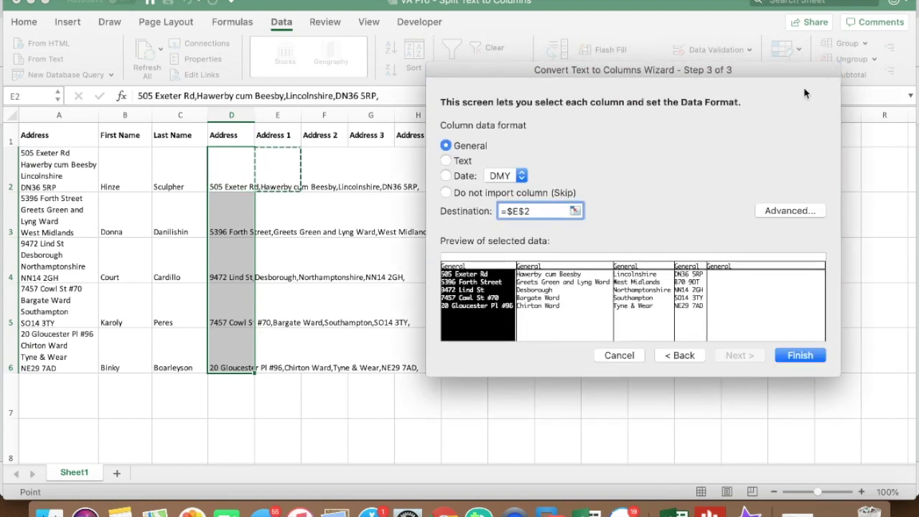
pyautogui.click(800, 355)
# Autofit the Address 1 to Address 4 columns, E to H, to their contents.
pyautogui.moveTo(296, 115); pyautogui.dragTo(441, 115)
pyautogui.doubleClick(441, 115)
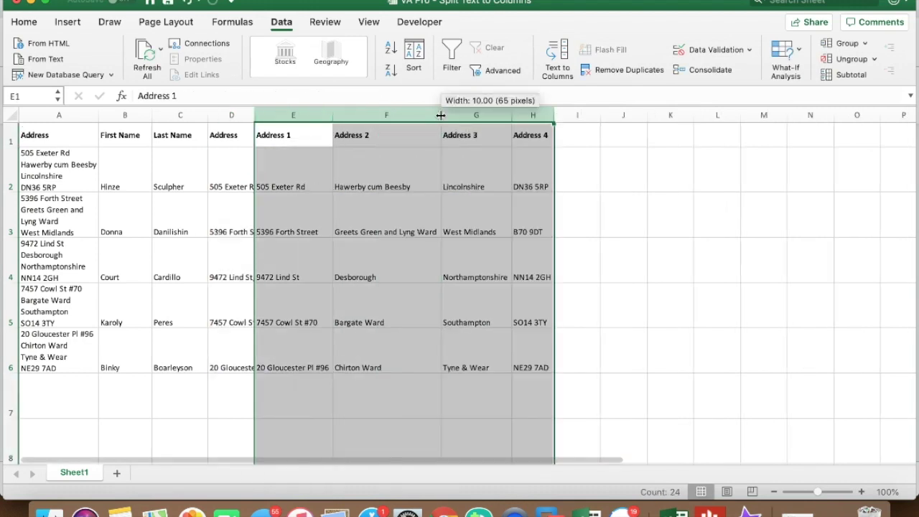
pyautogui.click(605, 224)
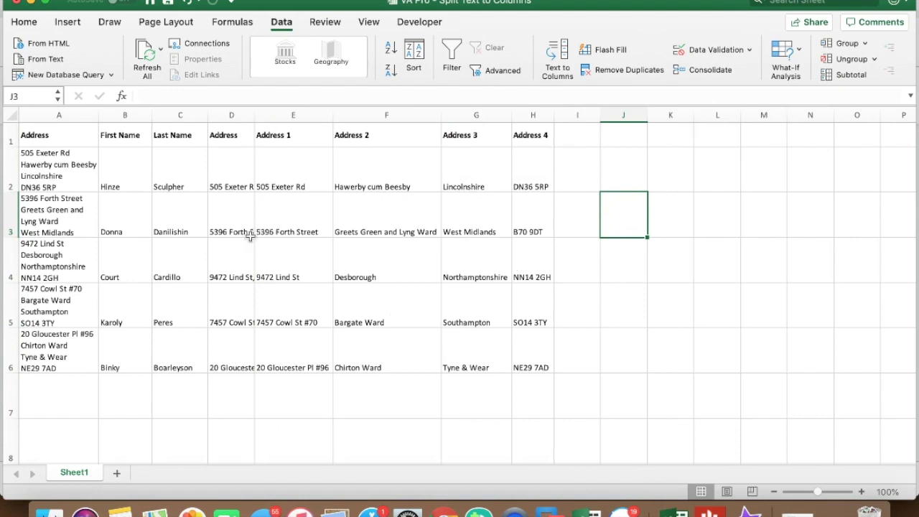
# Delete the comma-separated Address column D and the original multi-line Address column A.
pyautogui.click(226, 115)
pyautogui.rightClick(226, 116)
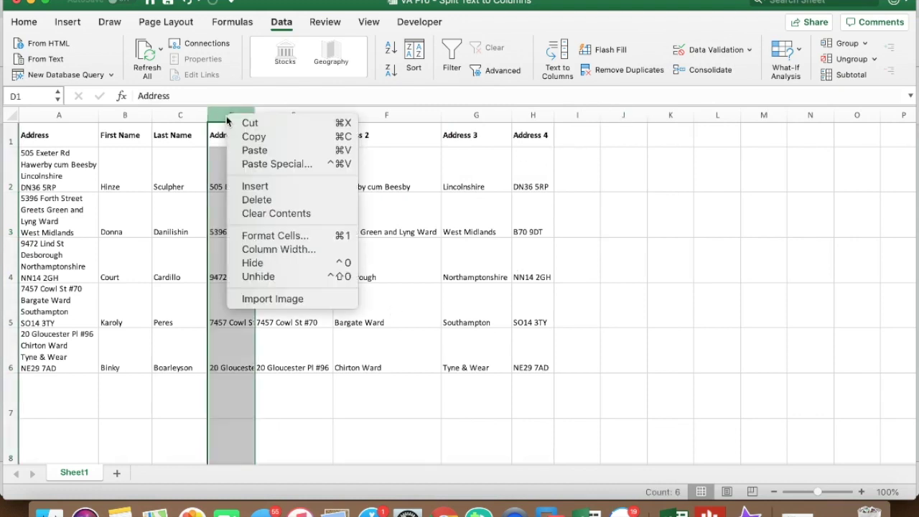
pyautogui.click(248, 200)
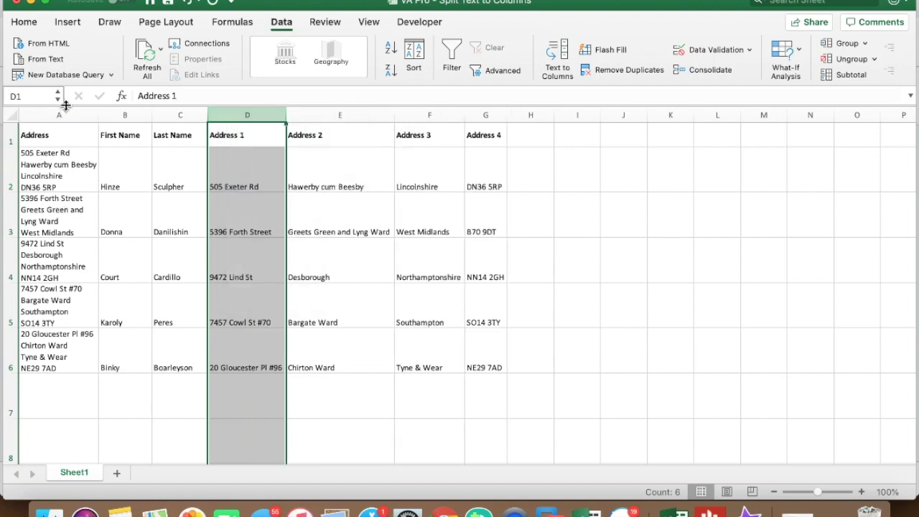
pyautogui.click(64, 115)
pyautogui.rightClick(67, 115)
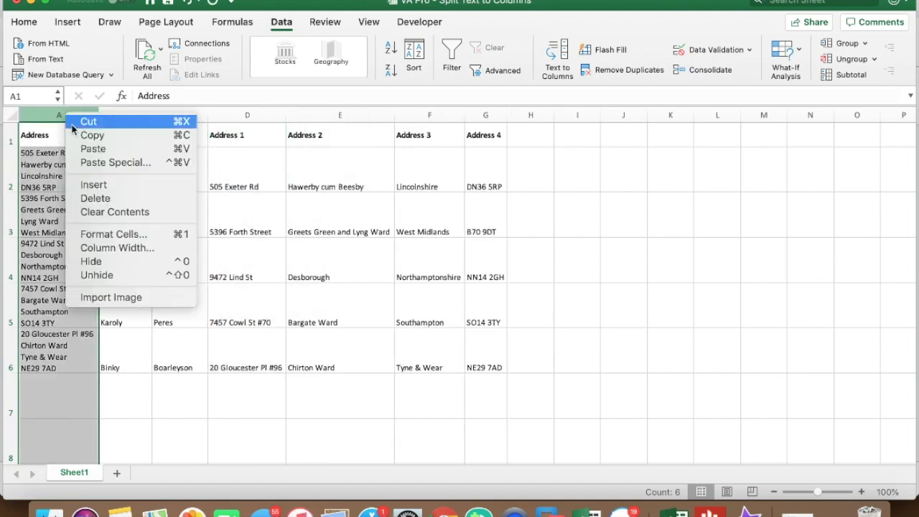
pyautogui.click(85, 199)
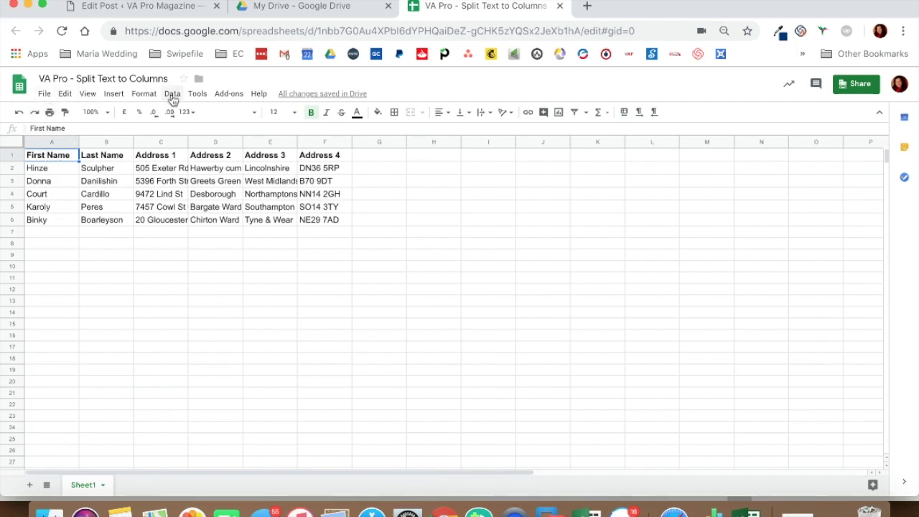
# In Google Sheets, start Split text into columns on A2:A5 and examine the separator choices, including the custom separator, without applying a split.
pyautogui.moveTo(45, 168); pyautogui.dragTo(44, 210)
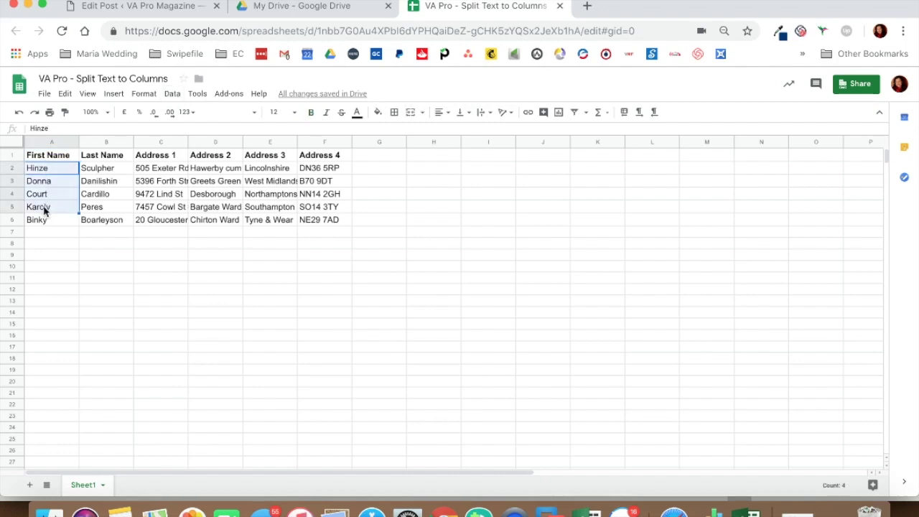
pyautogui.click(173, 95)
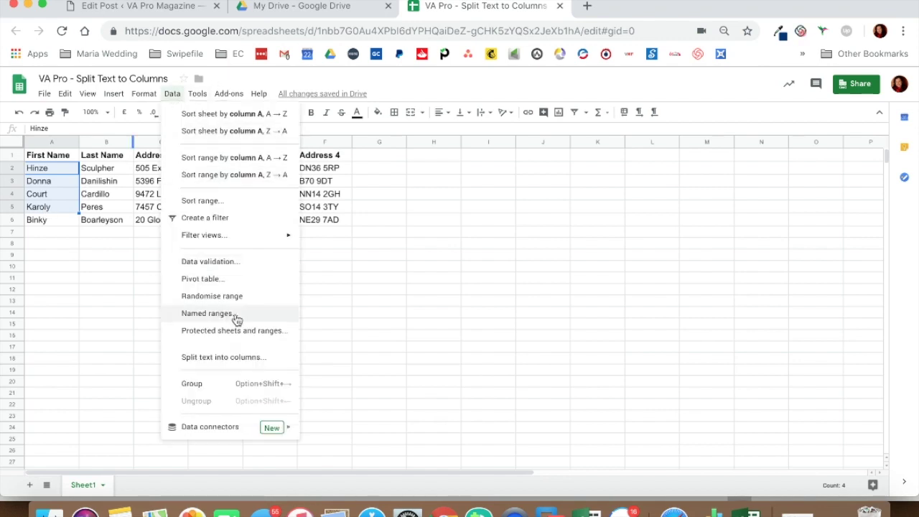
pyautogui.click(241, 363)
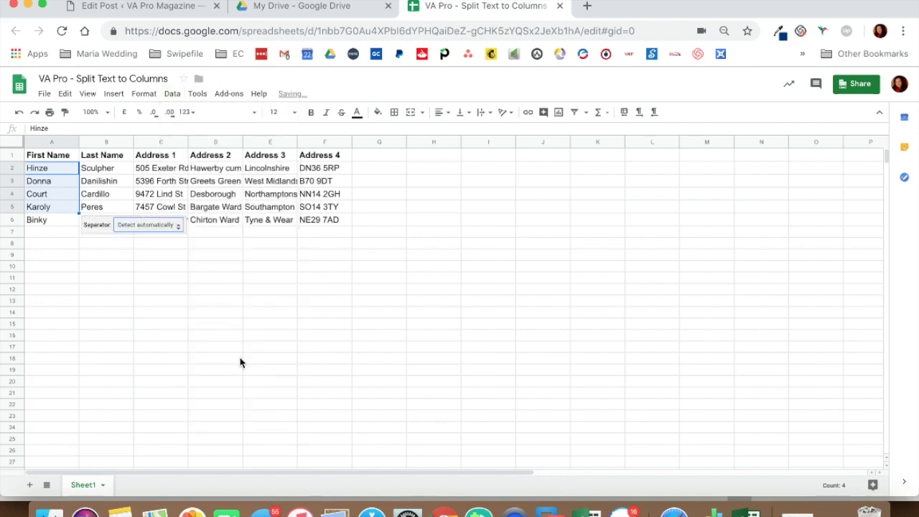
pyautogui.click(179, 226)
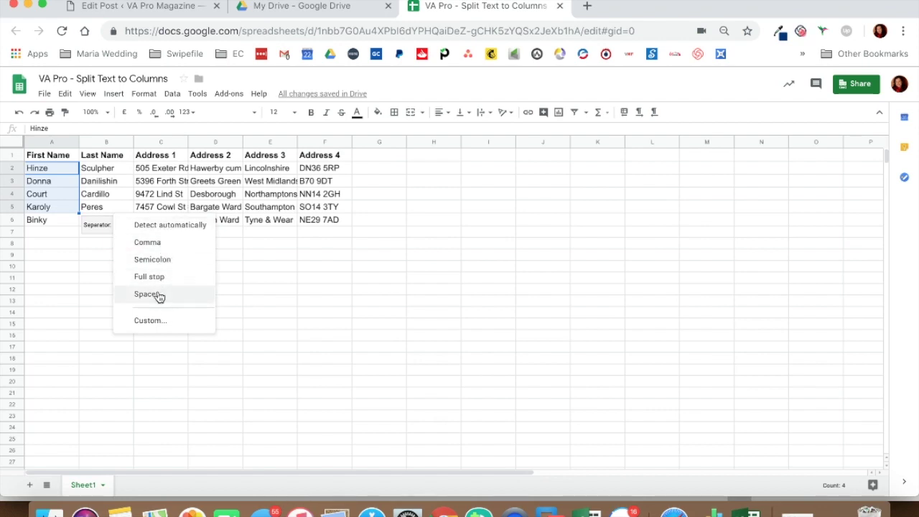
pyautogui.click(154, 323)
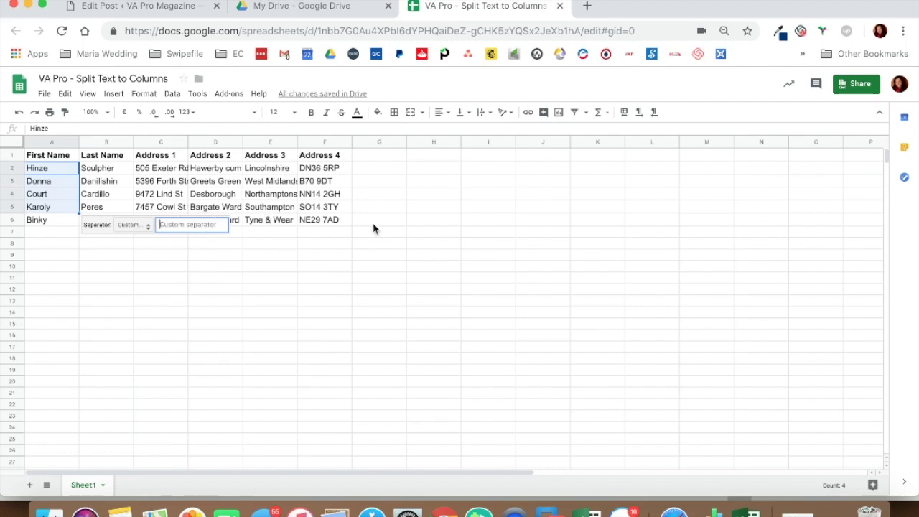
pyautogui.click(350, 297)
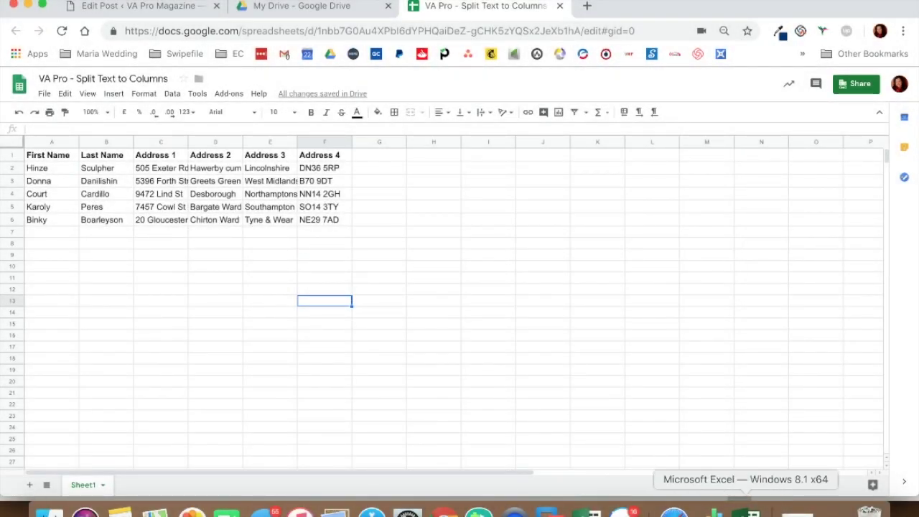
# Switch to Microsoft Excel for Windows, view the first page of the Text to Columns wizard for A2:A6, and close it.
pyautogui.click(746, 511)
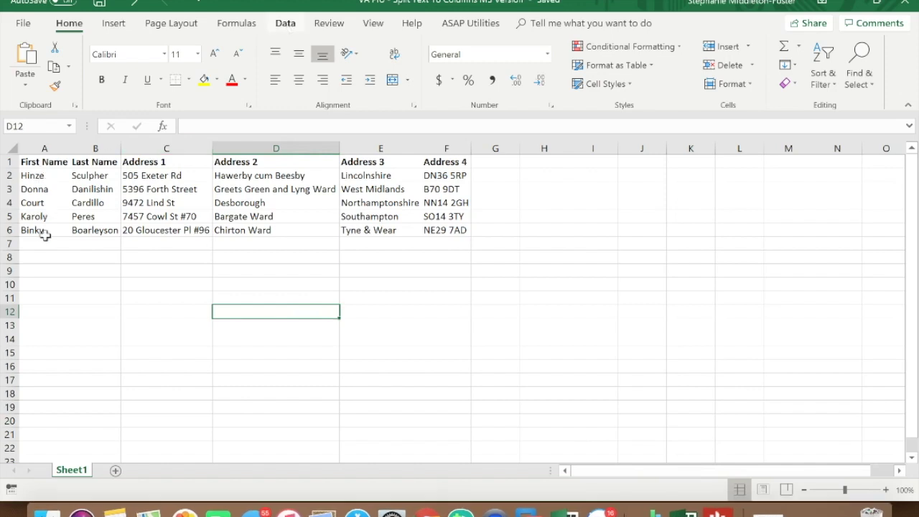
pyautogui.moveTo(45, 230); pyautogui.dragTo(45, 171)
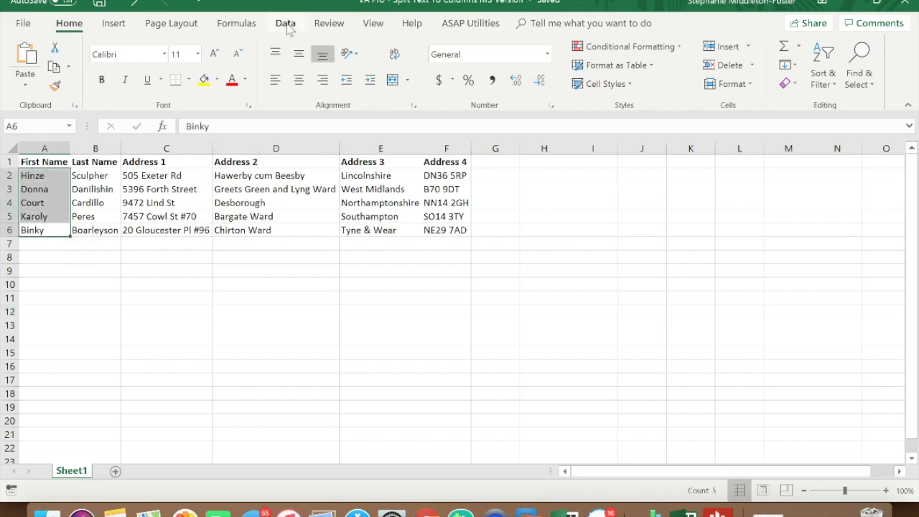
pyautogui.click(287, 25)
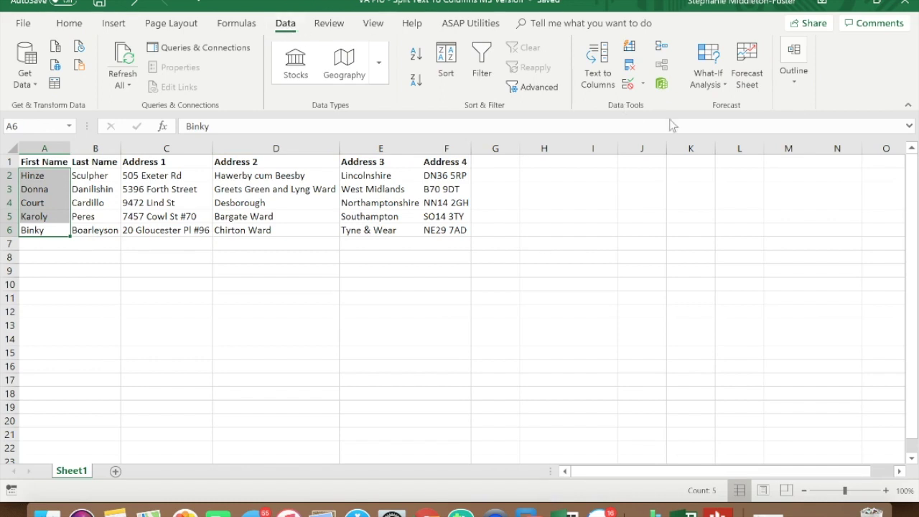
pyautogui.click(600, 65)
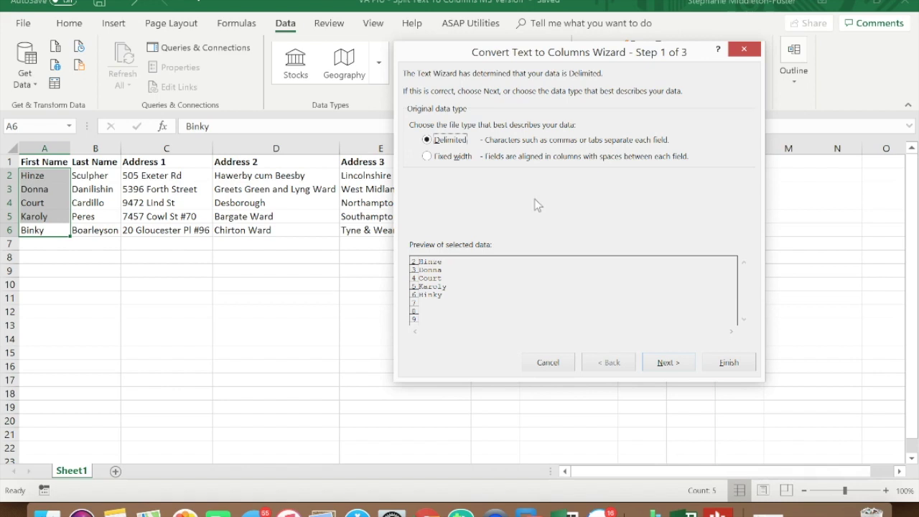
pyautogui.click(744, 49)
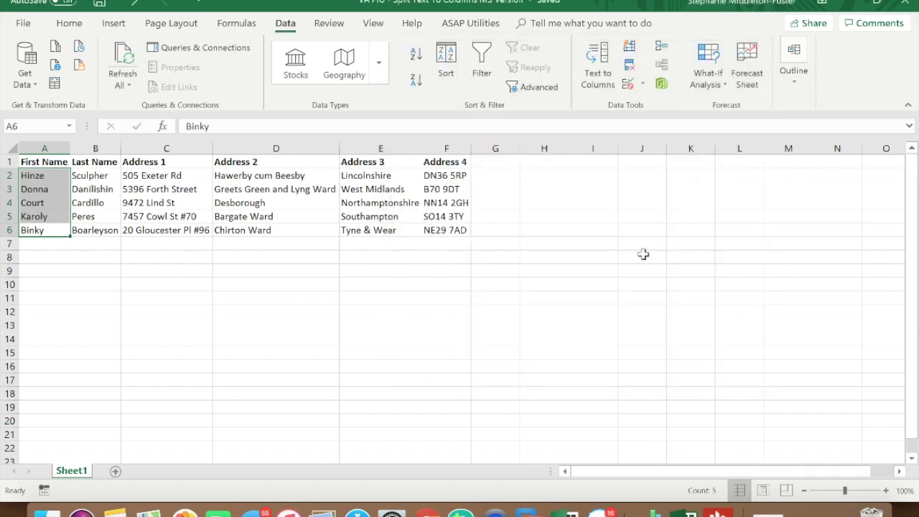